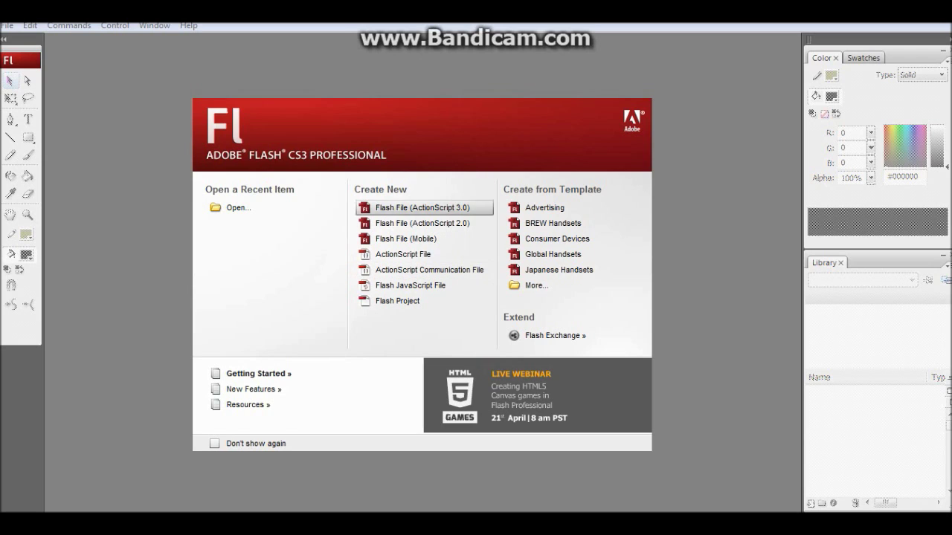
- Create a new Flash File (ActionScript 3.0) and set the stage magnification to Fit in Window
click(421, 207)
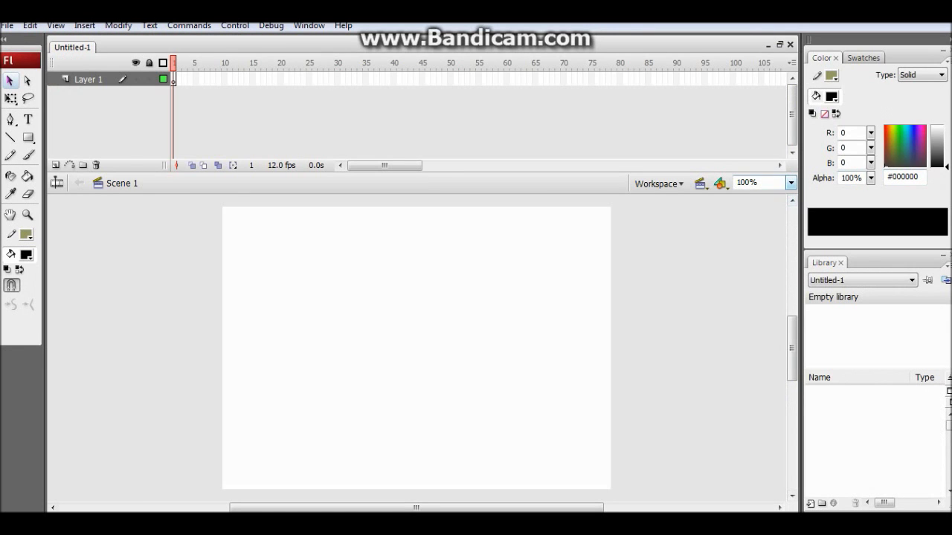
click(790, 182)
click(756, 195)
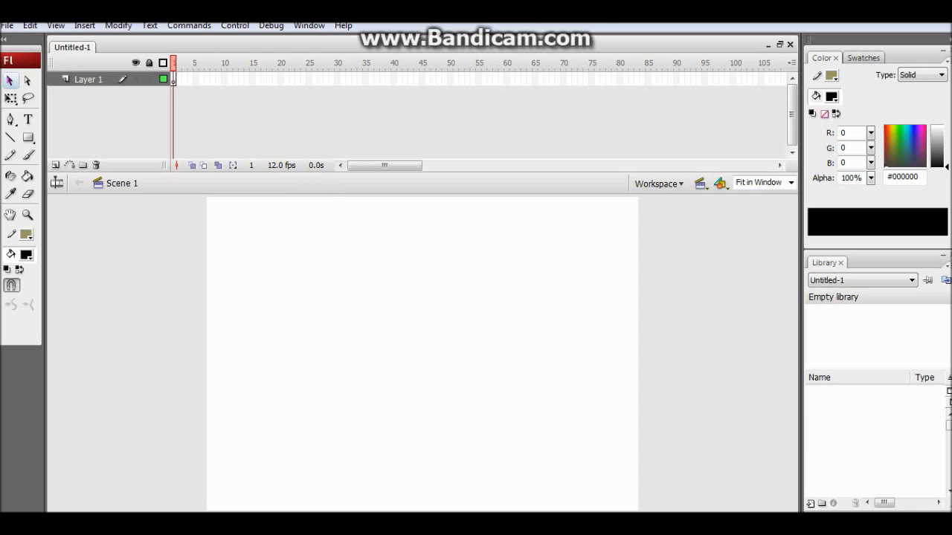
- Switch to the browser and search Google Images for "vines clipart"
key(alt+Tab)
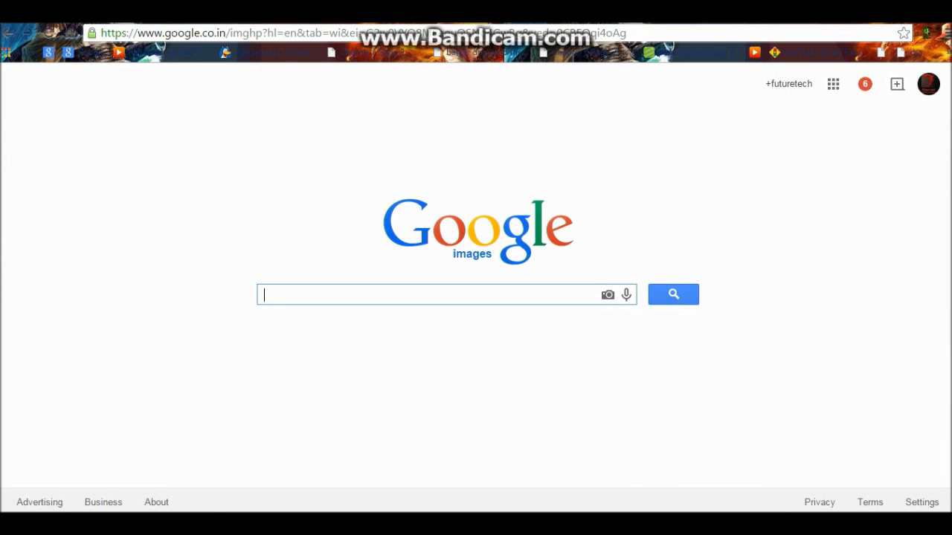
text(vin)
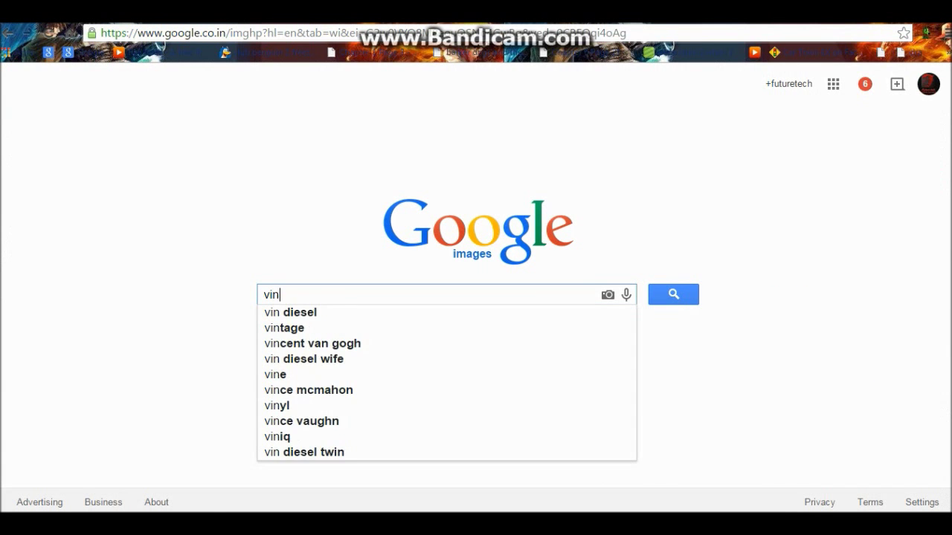
text(es clipart)
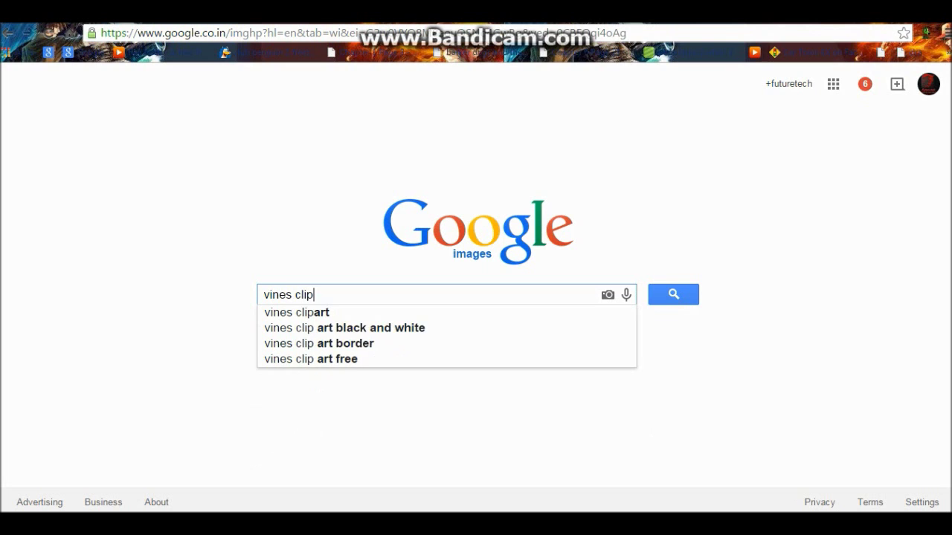
key(Return)
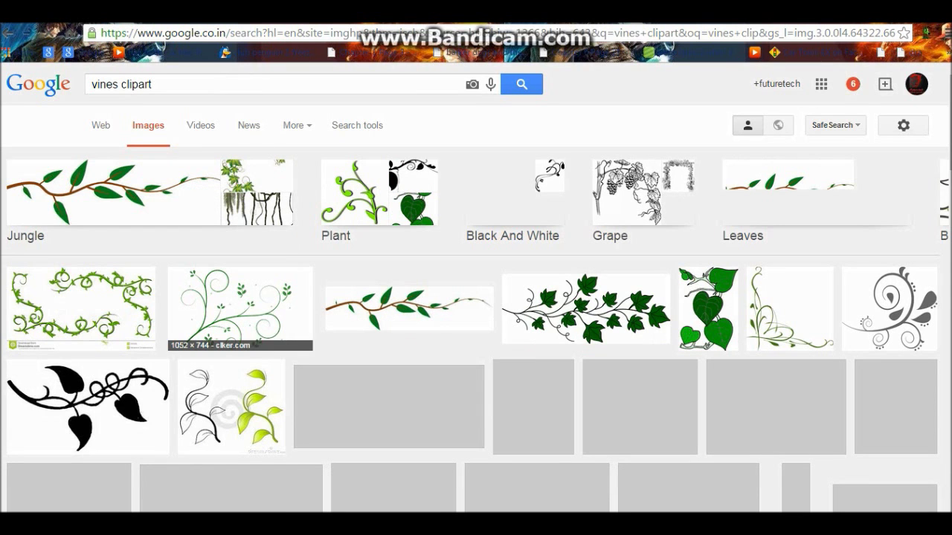
- Copy the green three-leaf vine image from Cliparts.co and paste it onto the stage in Flash
scroll(238, 312, down, 1)
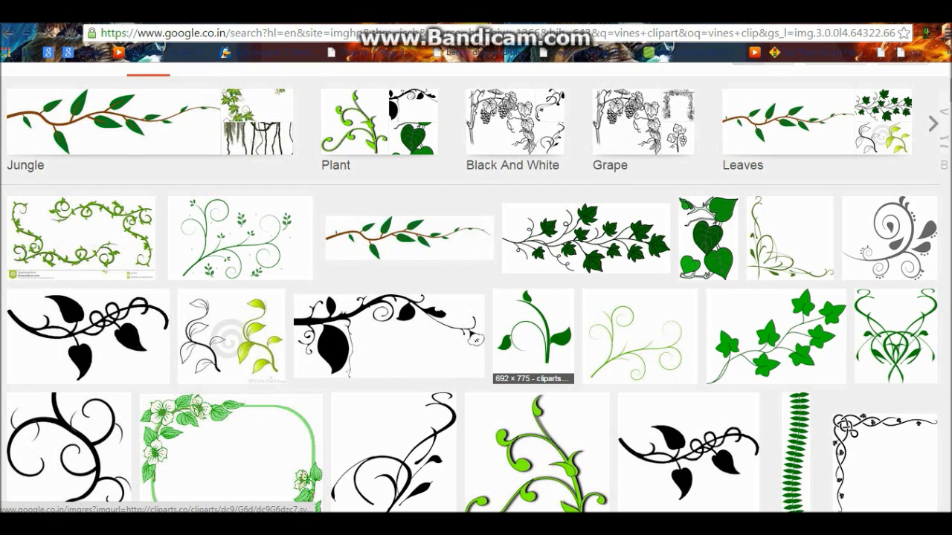
click(534, 335)
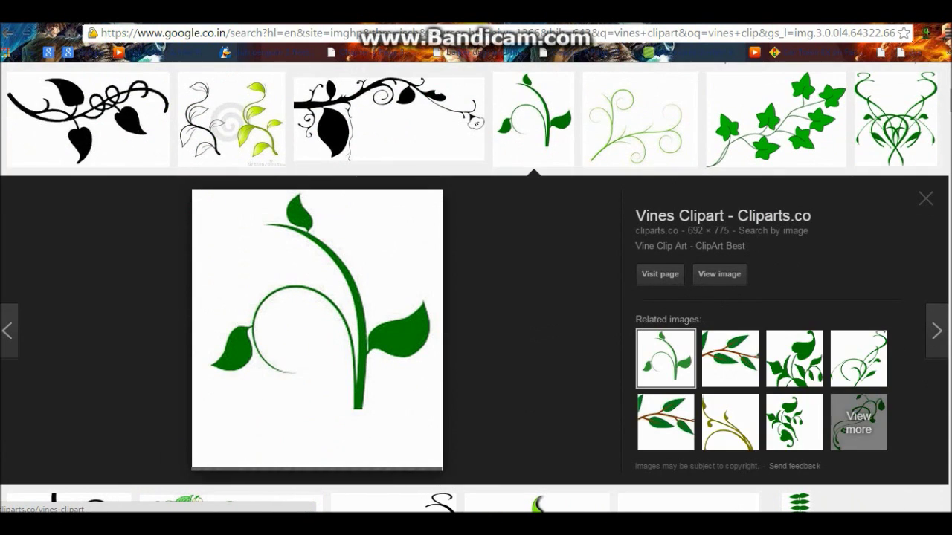
right_click(300, 250)
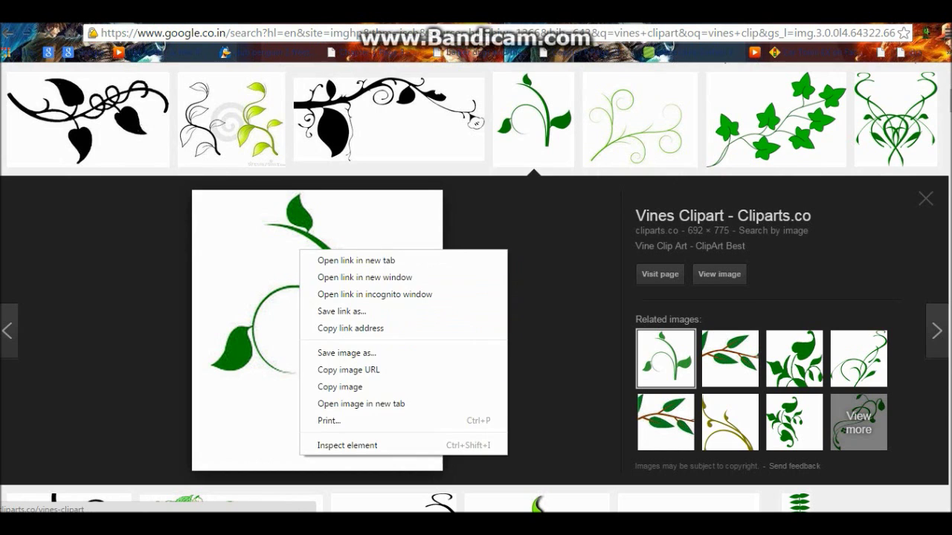
click(343, 386)
key(alt+Tab)
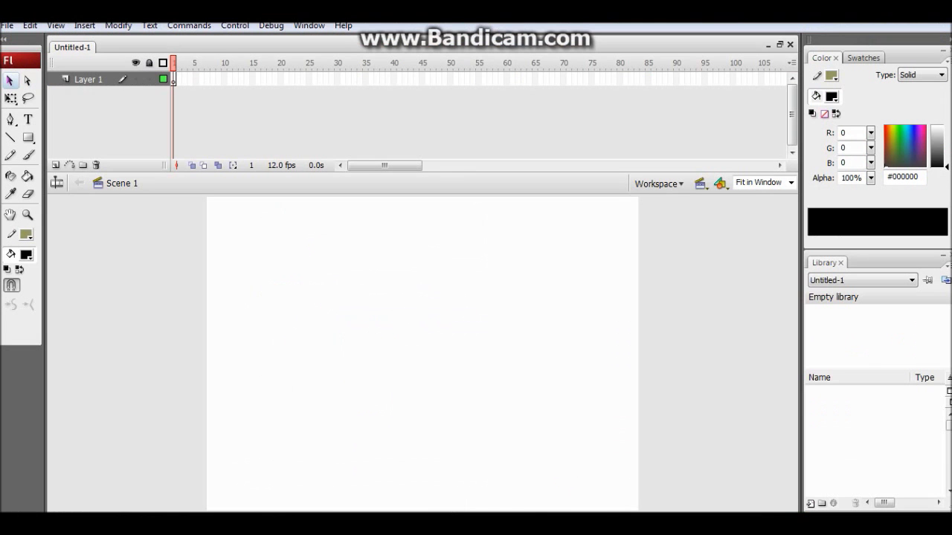
right_click(406, 295)
click(446, 334)
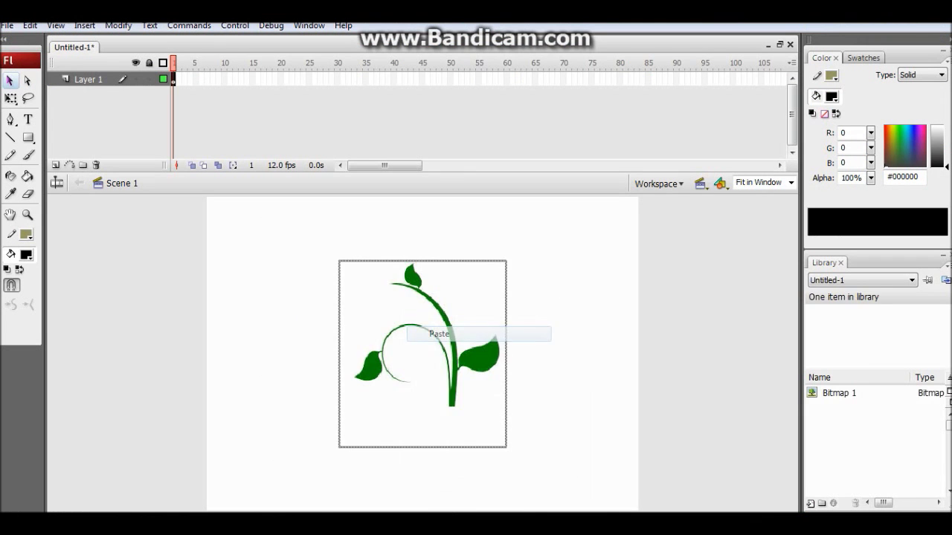
- Stretch the pasted vine bitmap with Free Transform so it covers the whole stage
click(10, 99)
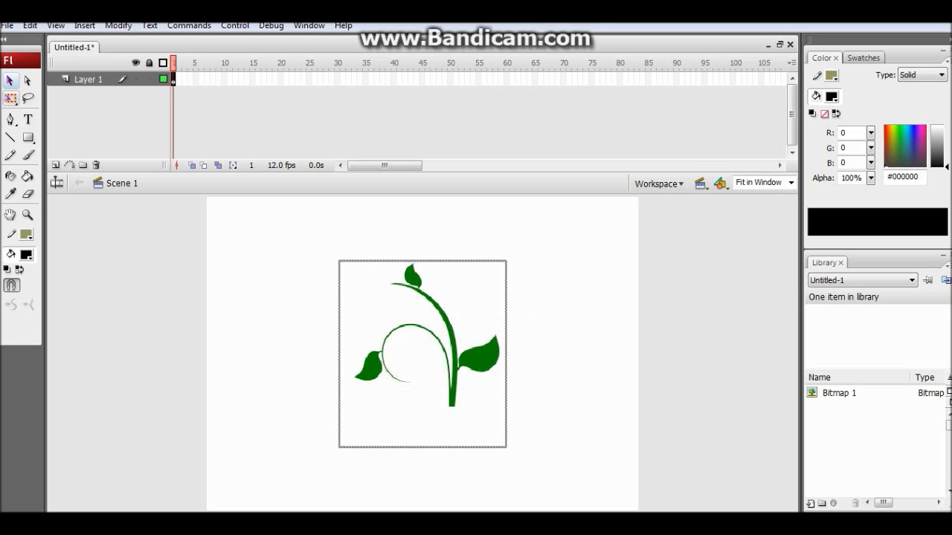
drag(506, 448, 639, 512)
key(Escape)
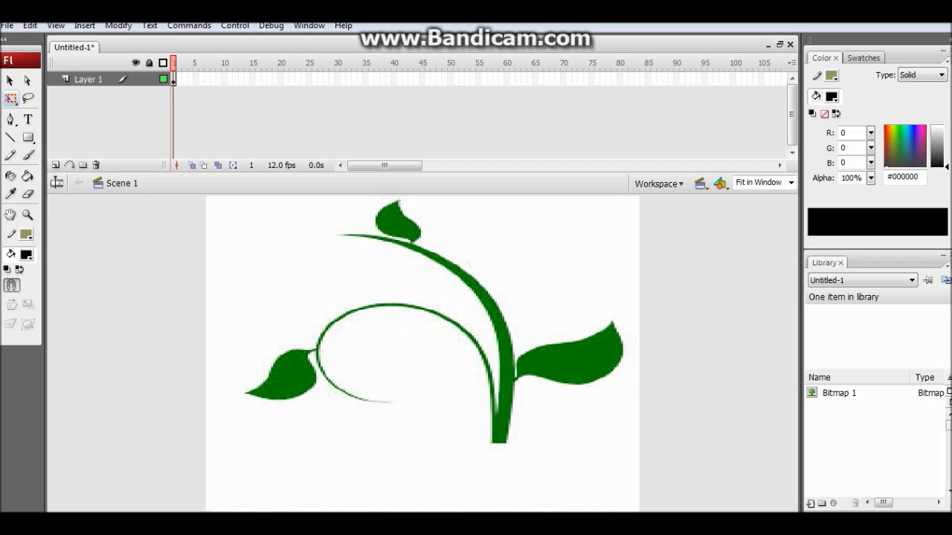
key(ctrl+a)
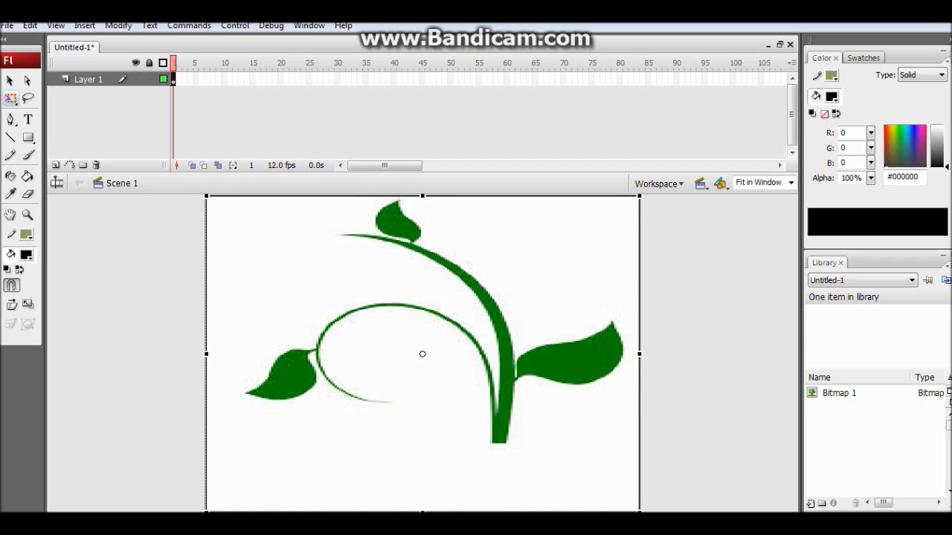
- Rename the vine image's layer as "bck vines"
double_click(88, 79)
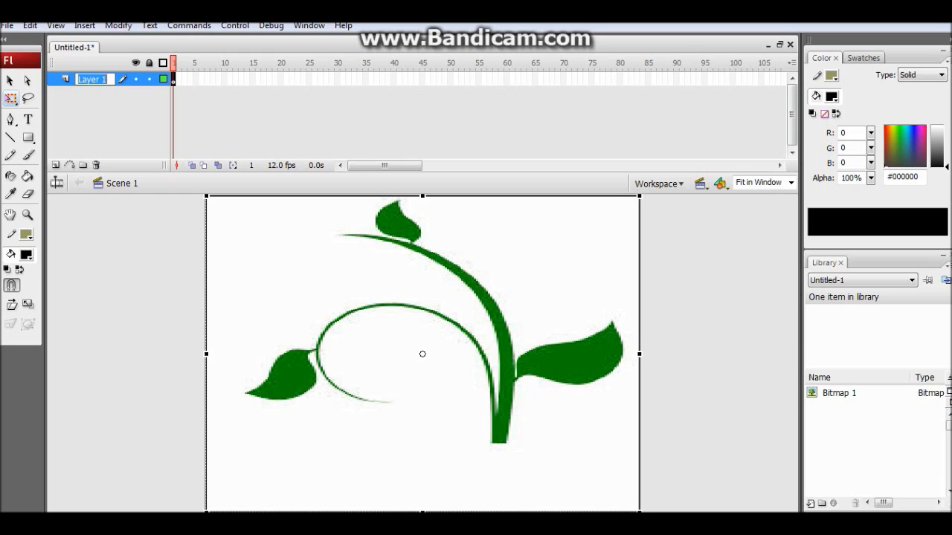
text(bck vines)
key(Return)
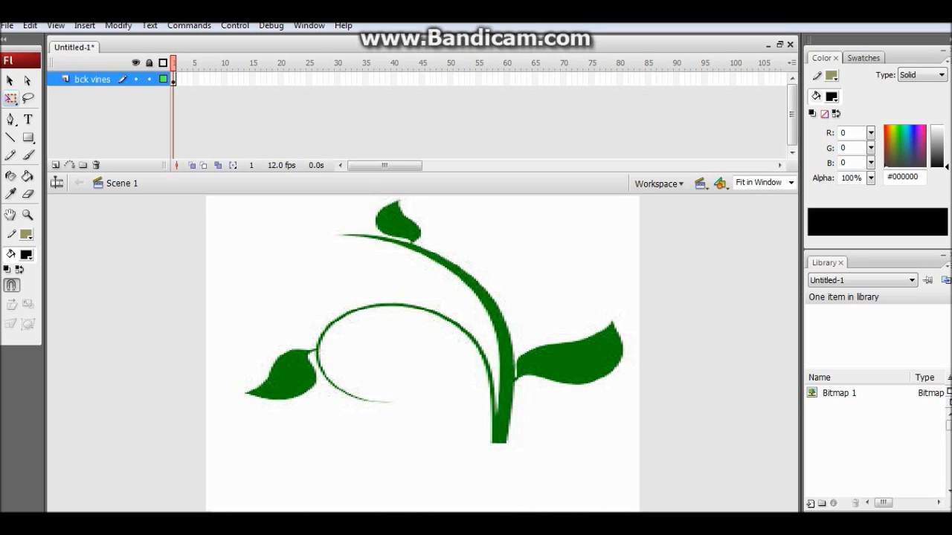
- Add a new layer above "bck vines" and name it "colour"
click(56, 165)
double_click(92, 79)
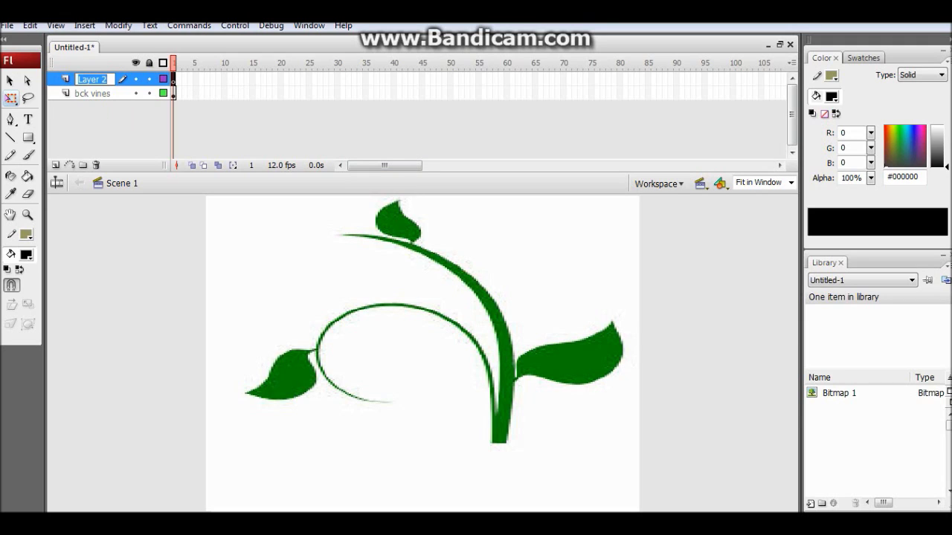
text(colour)
key(Return)
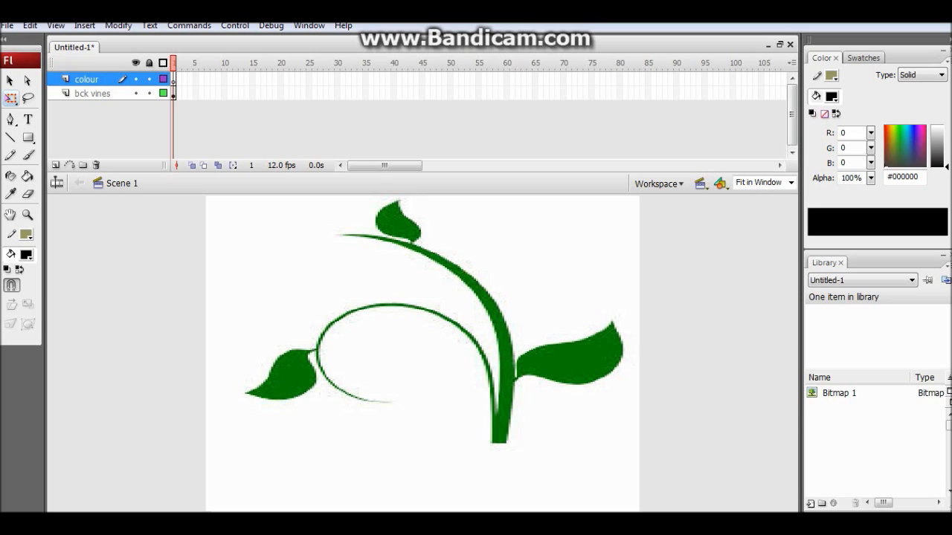
- Convert the vine bitmap on the "bck vines" layer to a movie clip symbol named "vines"
click(173, 79)
click(422, 354)
right_click(447, 319)
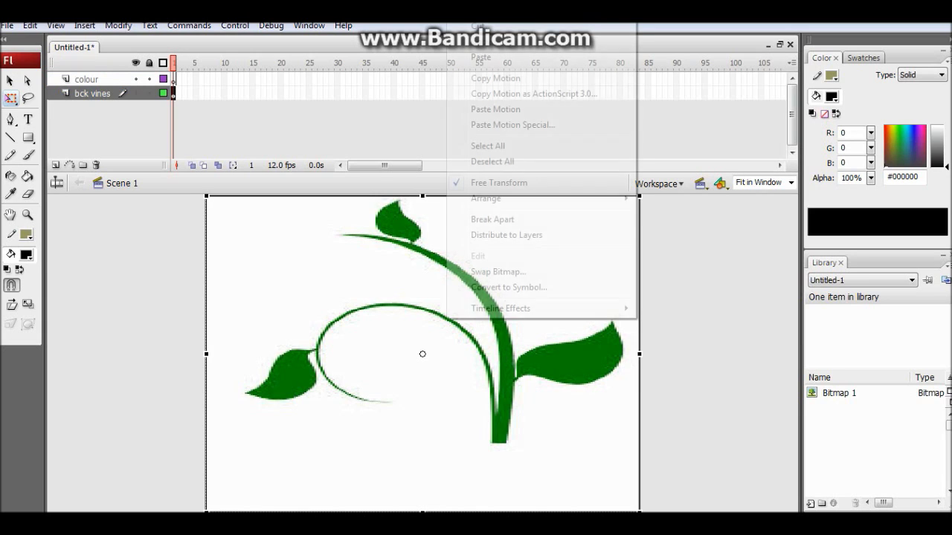
key(Escape)
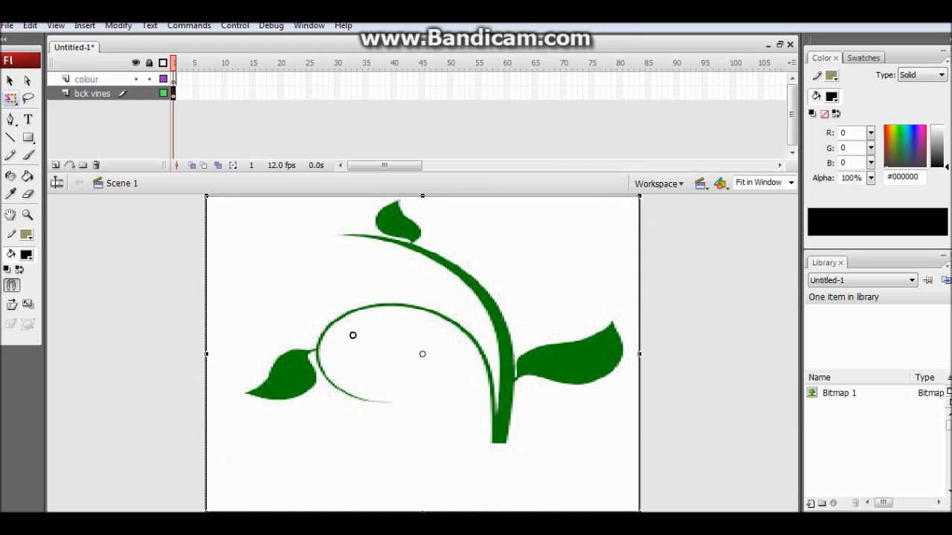
drag(352, 336, 352, 336)
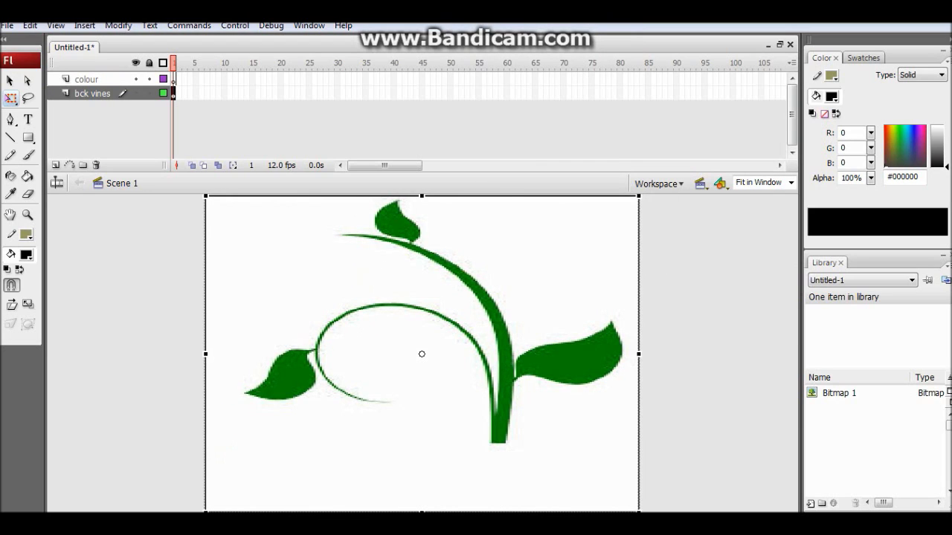
right_click(304, 216)
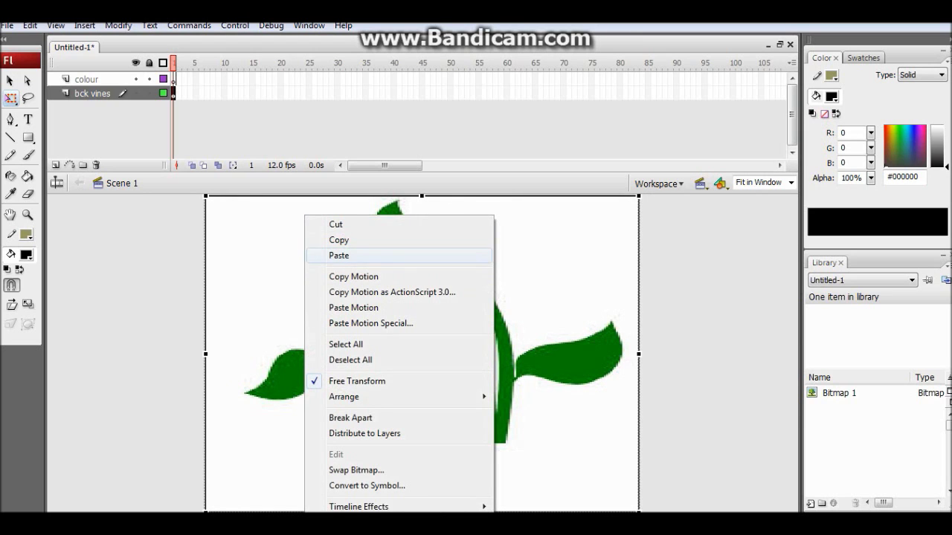
click(367, 486)
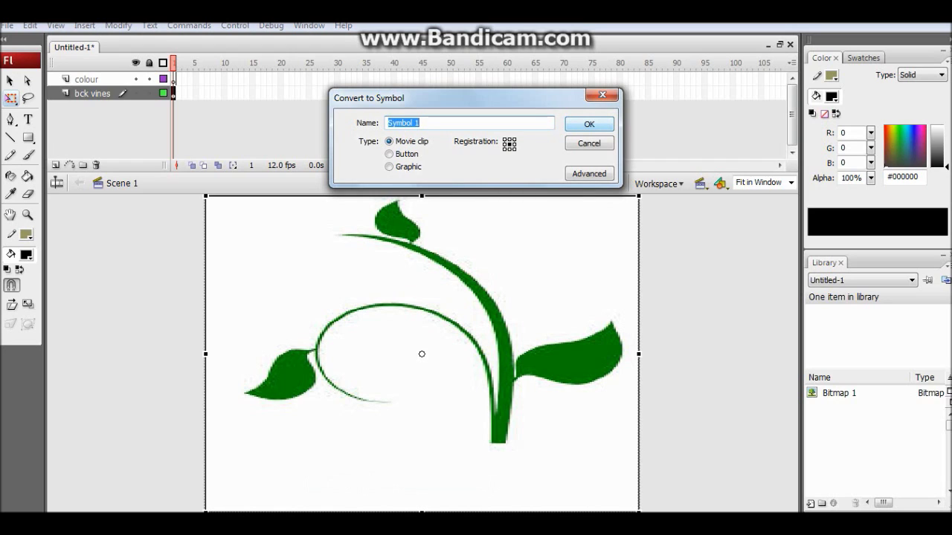
text(vies)
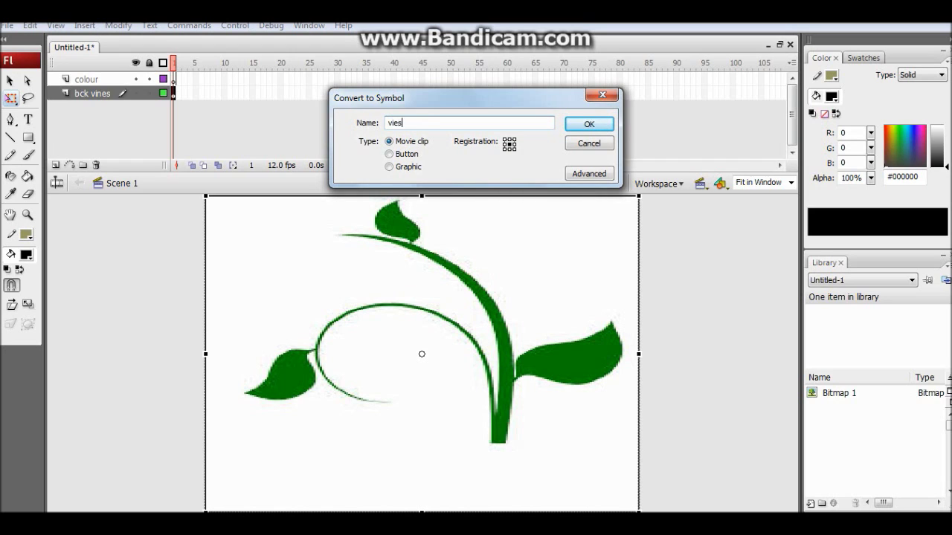
key(BackSpace)
key(BackSpace)
text(nes)
key(Return)
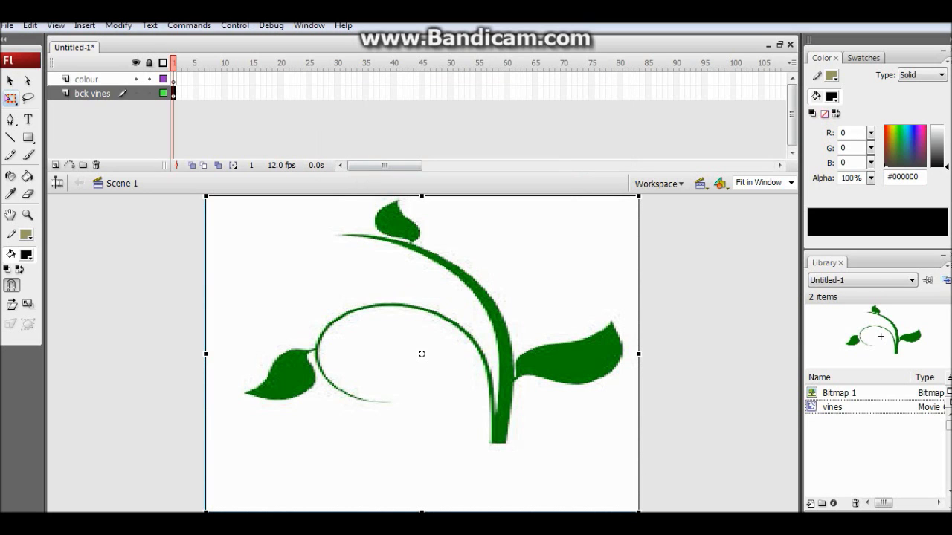
- Open the "vines" symbol for editing and trace its bitmap with color threshold 1, minimum area 1 pixel, Normal curve fit and Normal corner threshold
right_click(422, 354)
click(422, 354)
double_click(422, 354)
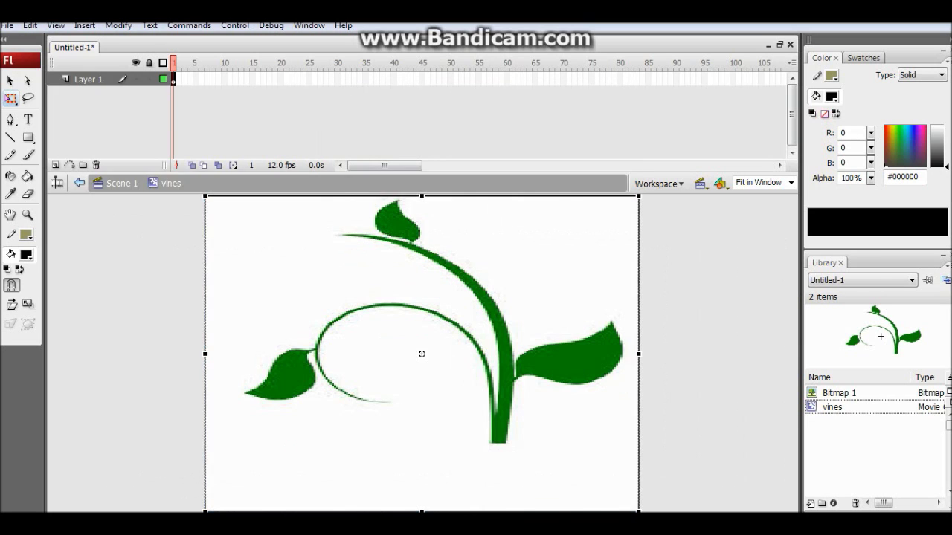
click(149, 25)
mouse_move(118, 25)
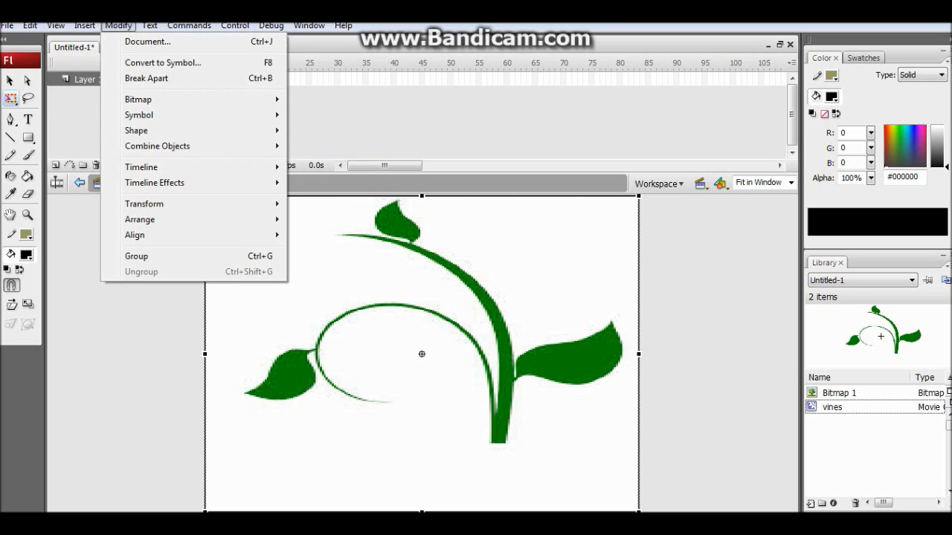
mouse_move(141, 99)
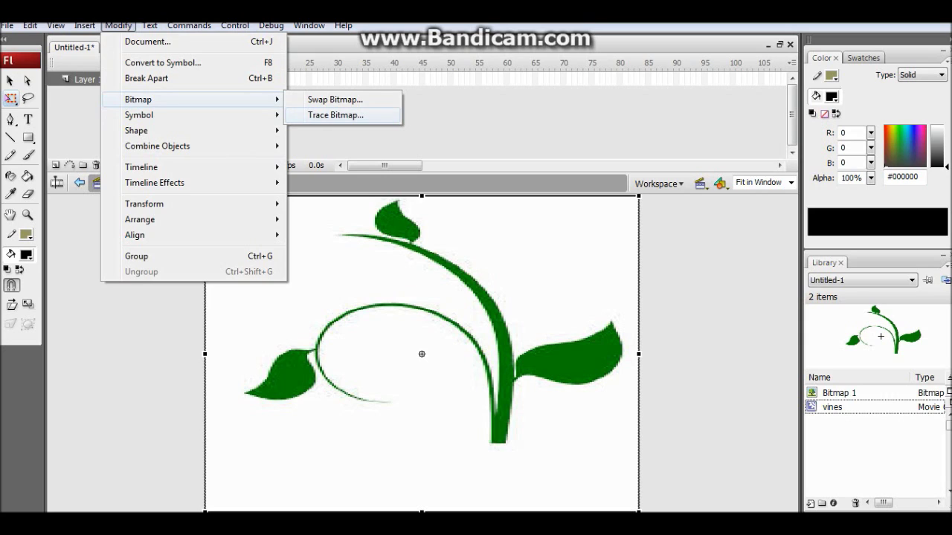
click(335, 114)
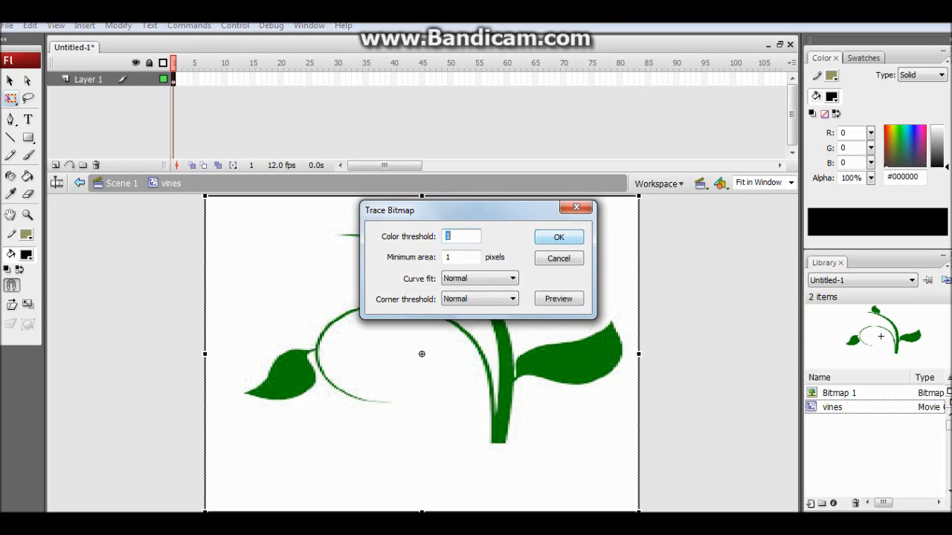
key(Return)
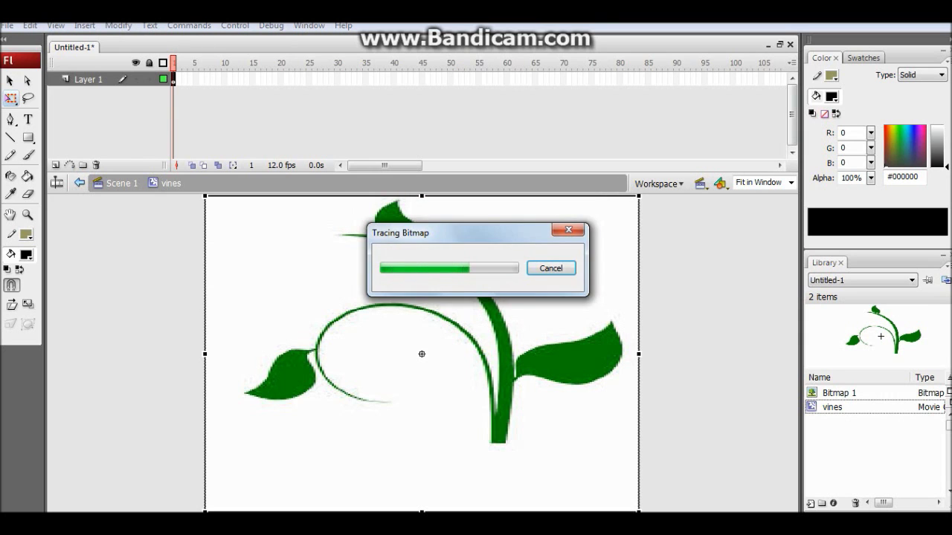
key(ctrl+shift+a)
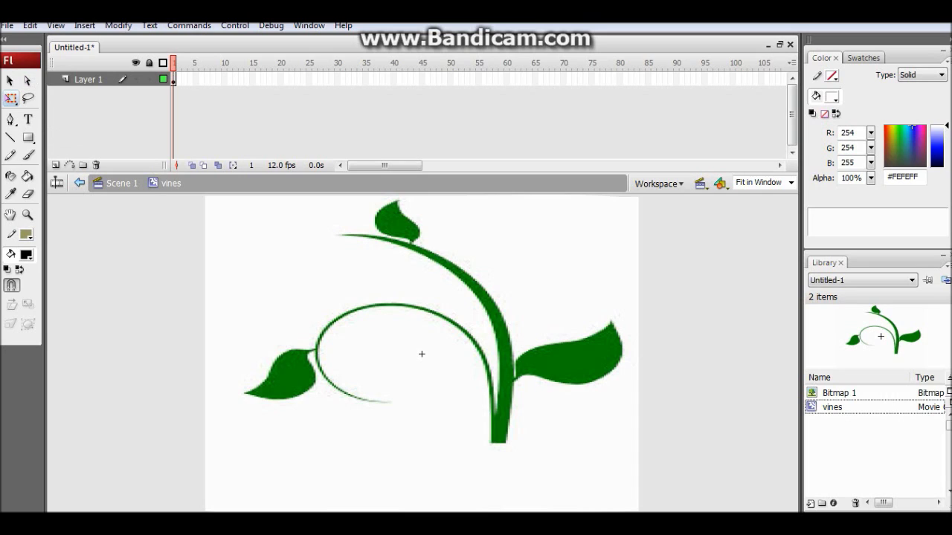
- Erase the large right leaf and the lower main stem of the traced vine with the largest round eraser
key(k)
key(e)
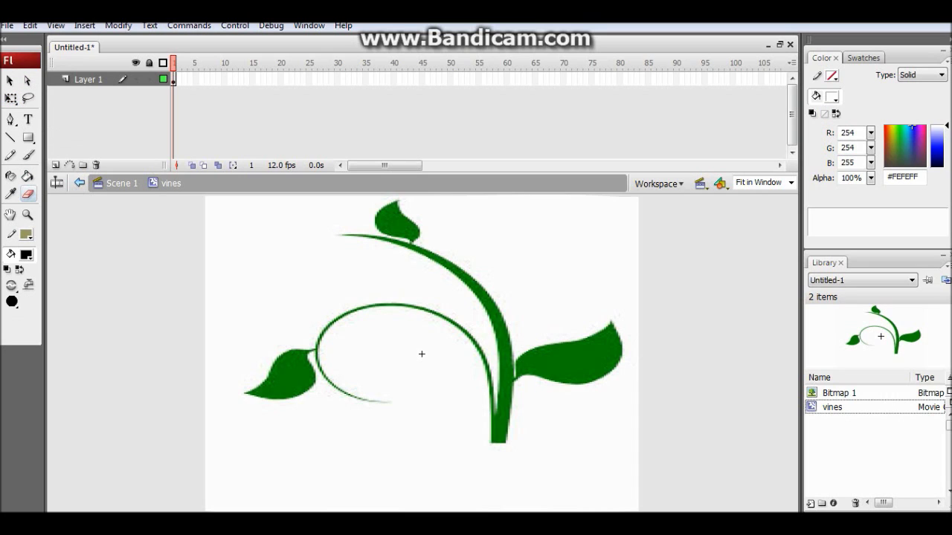
mouse_move(616, 331)
mouse_down()
mouse_move(523, 358)
mouse_move(518, 367)
mouse_move(586, 375)
mouse_move(621, 343)
mouse_move(613, 316)
mouse_move(540, 361)
mouse_move(599, 354)
mouse_move(606, 372)
mouse_move(507, 376)
mouse_move(496, 443)
mouse_move(504, 339)
mouse_move(480, 294)
mouse_up()
- Erase the upper leaf of the vine with the medium round eraser
click(12, 301)
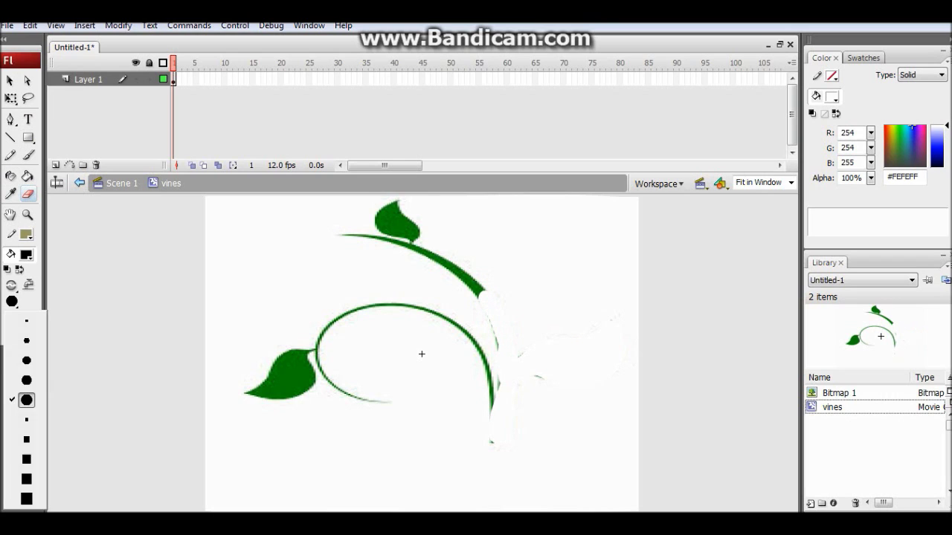
click(27, 341)
mouse_move(384, 208)
mouse_down()
mouse_move(387, 224)
mouse_move(407, 221)
mouse_move(383, 235)
mouse_up()
- Erase the upper stem of the traced vine with the second-smallest and smallest round erasers
click(12, 302)
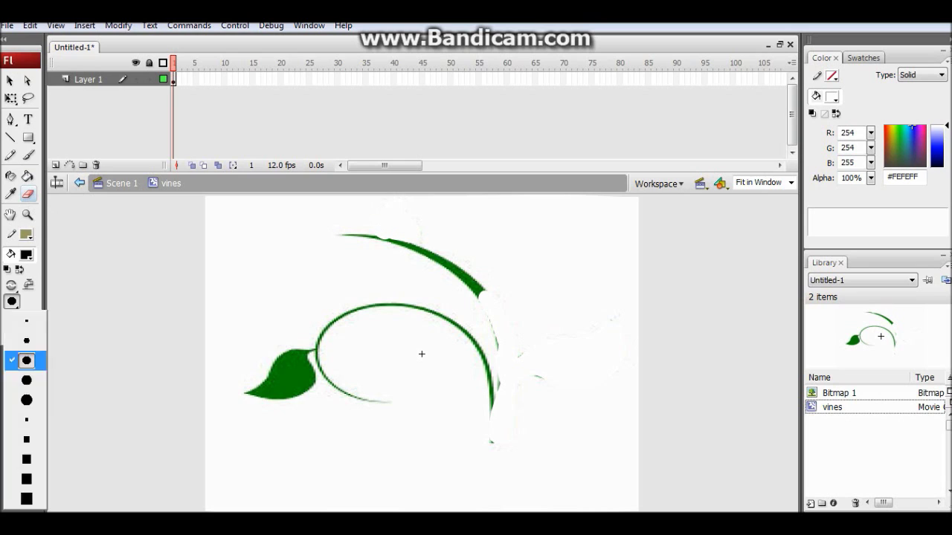
click(27, 341)
mouse_move(479, 291)
mouse_down()
mouse_move(454, 268)
mouse_move(372, 237)
mouse_up()
click(12, 301)
click(27, 320)
mouse_move(478, 296)
mouse_down()
mouse_move(406, 248)
mouse_move(355, 235)
mouse_move(433, 257)
mouse_move(479, 298)
mouse_move(491, 417)
mouse_up()
key(ctrl+z)
mouse_move(497, 352)
mouse_down()
mouse_move(465, 284)
mouse_move(406, 248)
mouse_up()
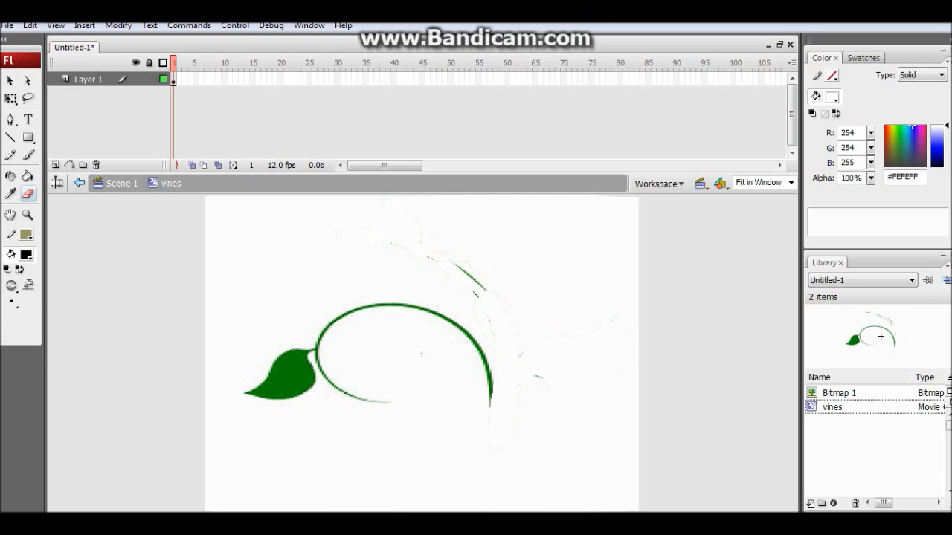
drag(487, 290, 451, 261)
- Erase the left leaf and the adjoining left part of the curled stem with the small round erasers
drag(319, 345, 356, 307)
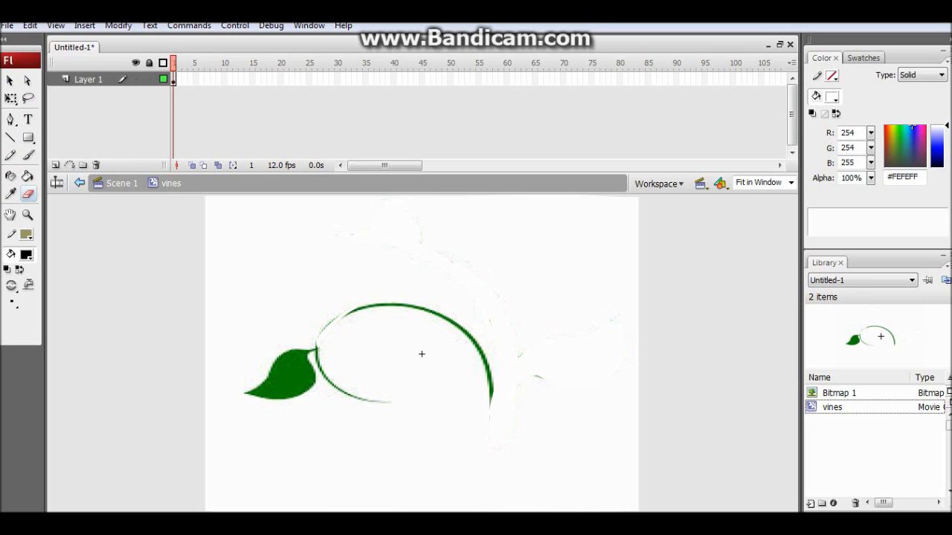
click(27, 214)
drag(246, 288, 436, 431)
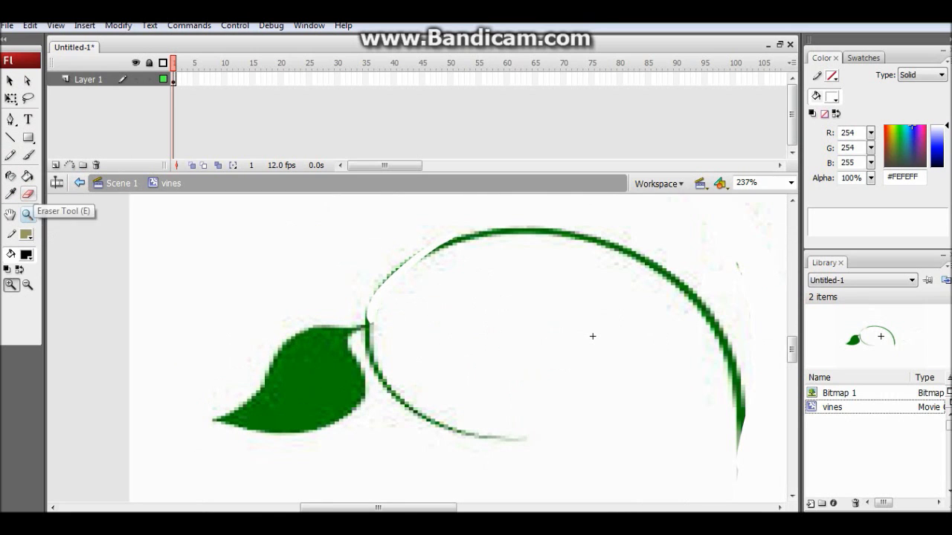
click(29, 194)
mouse_move(331, 342)
mouse_down()
mouse_move(297, 381)
mouse_move(299, 332)
mouse_move(365, 320)
mouse_up()
mouse_move(296, 344)
mouse_down()
mouse_move(262, 395)
mouse_move(216, 421)
mouse_move(329, 421)
mouse_move(360, 325)
mouse_move(383, 383)
mouse_move(430, 424)
mouse_move(526, 439)
mouse_move(361, 328)
mouse_move(320, 332)
mouse_move(289, 351)
mouse_move(230, 422)
mouse_move(333, 407)
mouse_move(330, 341)
mouse_move(282, 385)
mouse_move(296, 397)
mouse_move(324, 384)
mouse_up()
click(12, 301)
click(26, 497)
click(12, 301)
click(26, 321)
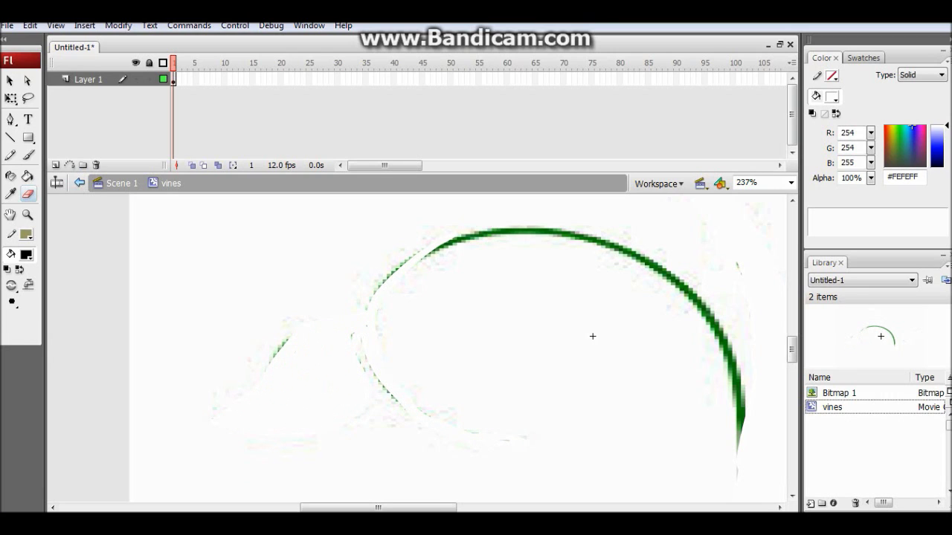
- Erase the rest of the curled stem and the green flecks left along the curl and the left leaf
mouse_move(394, 399)
mouse_down()
mouse_move(382, 385)
mouse_move(433, 251)
mouse_move(487, 230)
mouse_move(457, 242)
mouse_move(558, 232)
mouse_move(711, 316)
mouse_move(740, 443)
mouse_move(712, 327)
mouse_move(610, 242)
mouse_move(494, 227)
mouse_move(621, 247)
mouse_up()
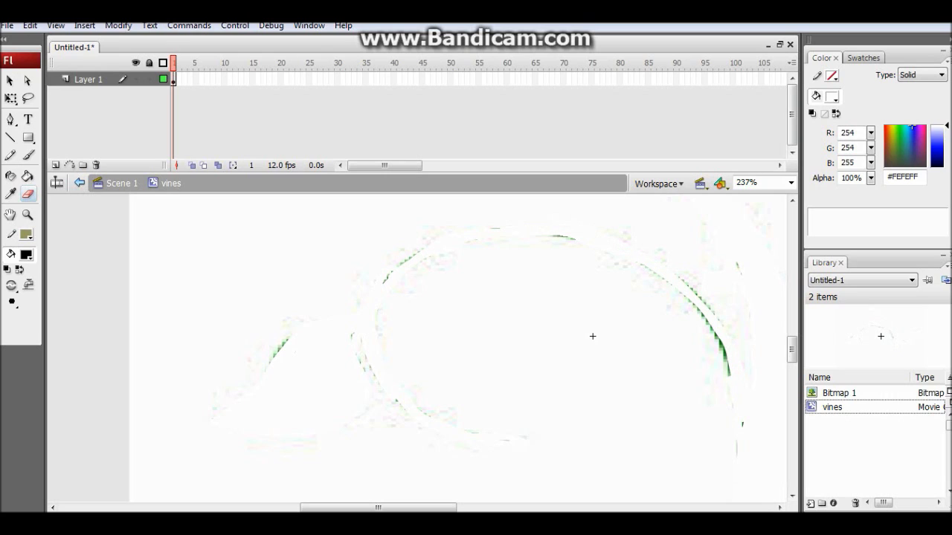
drag(494, 228, 574, 239)
mouse_move(648, 269)
mouse_down()
mouse_move(682, 295)
mouse_move(726, 363)
mouse_move(687, 285)
mouse_move(699, 298)
mouse_up()
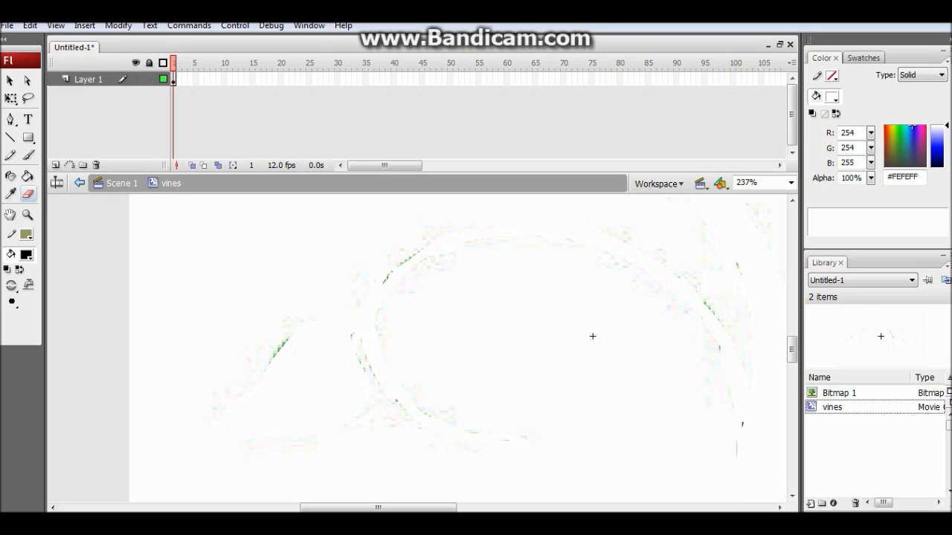
drag(399, 265, 416, 254)
drag(287, 340, 274, 355)
click(791, 182)
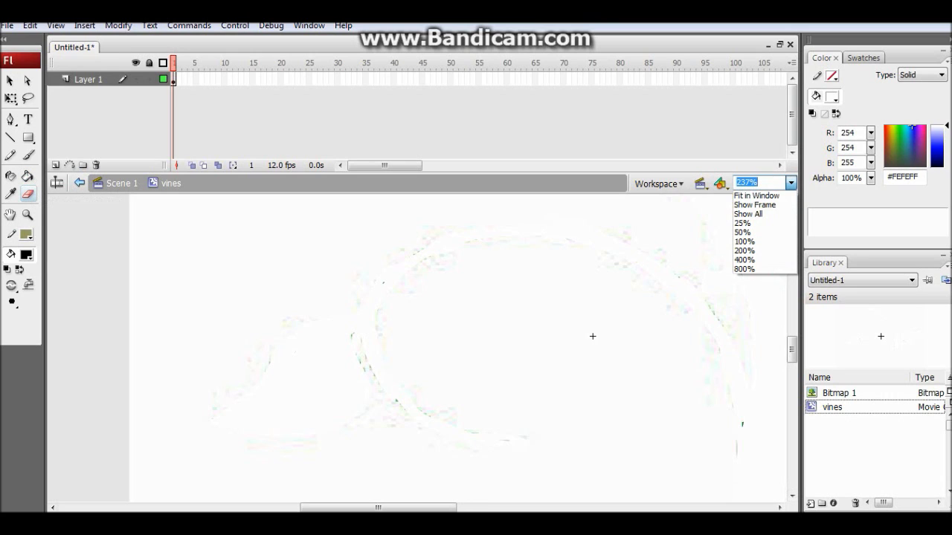
click(756, 196)
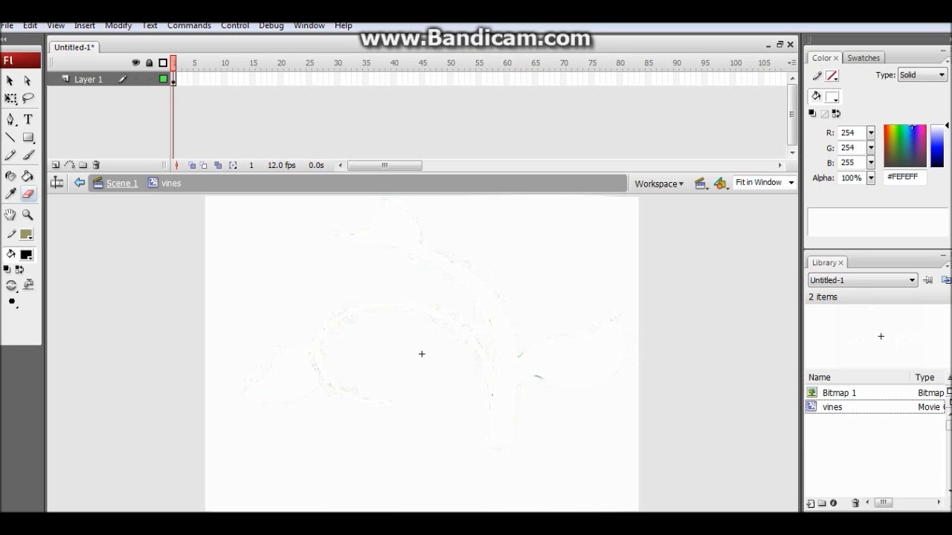
- Return to Scene 1 and move the "bck vines" layer above the "colour" layer
click(122, 183)
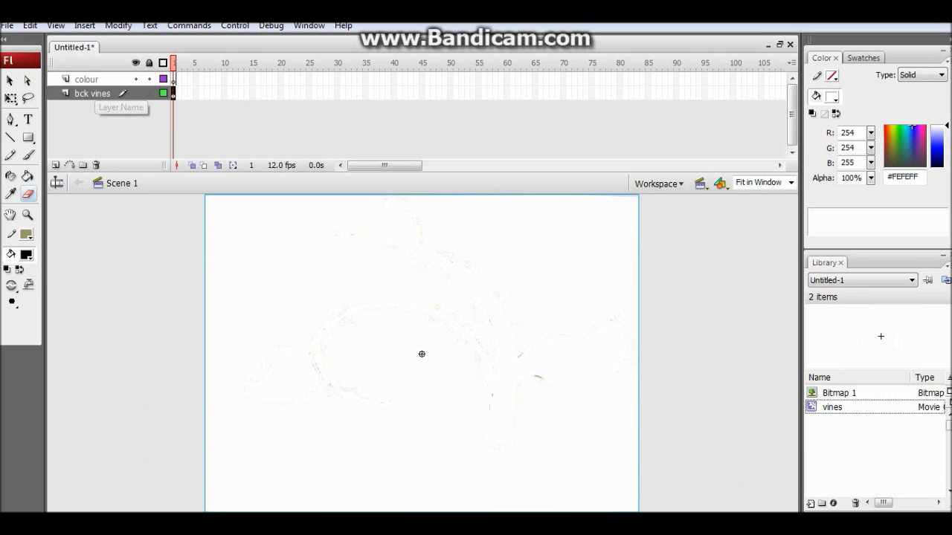
click(92, 93)
drag(89, 94, 89, 74)
click(88, 93)
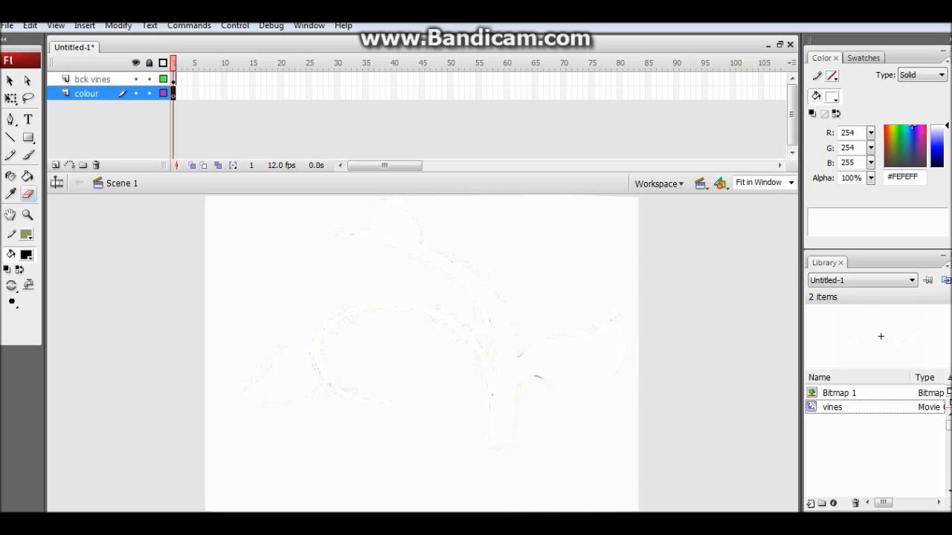
click(421, 352)
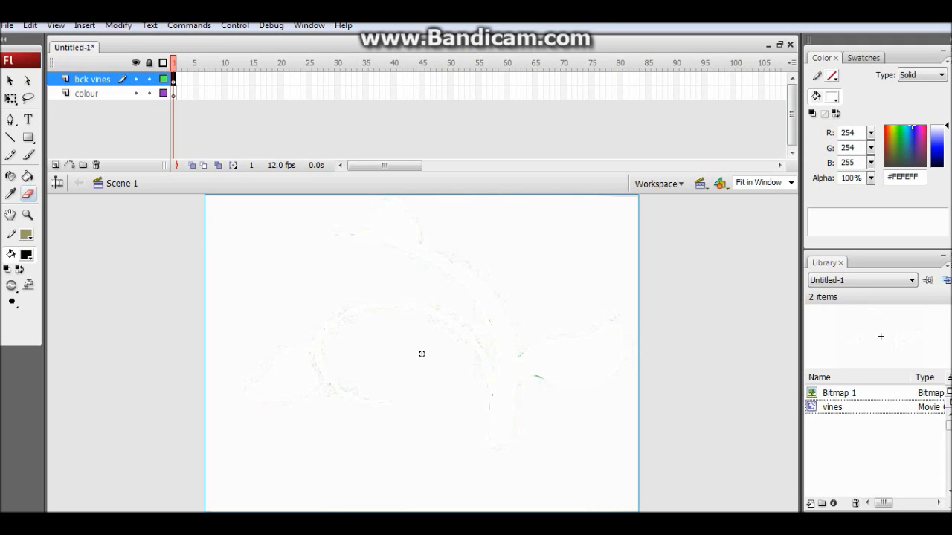
- Draw a rectangle with fill #00FF00 covering the whole stage on the "colour" layer
click(86, 93)
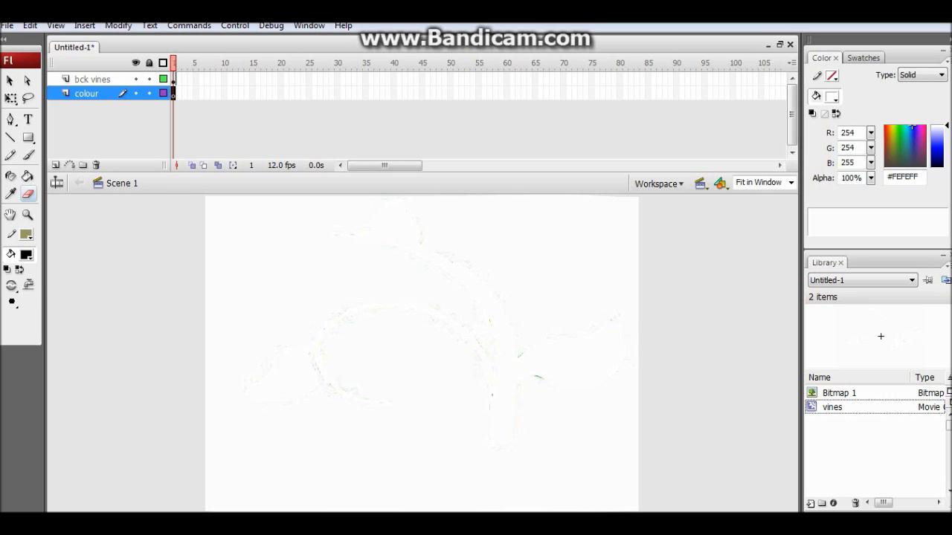
click(29, 137)
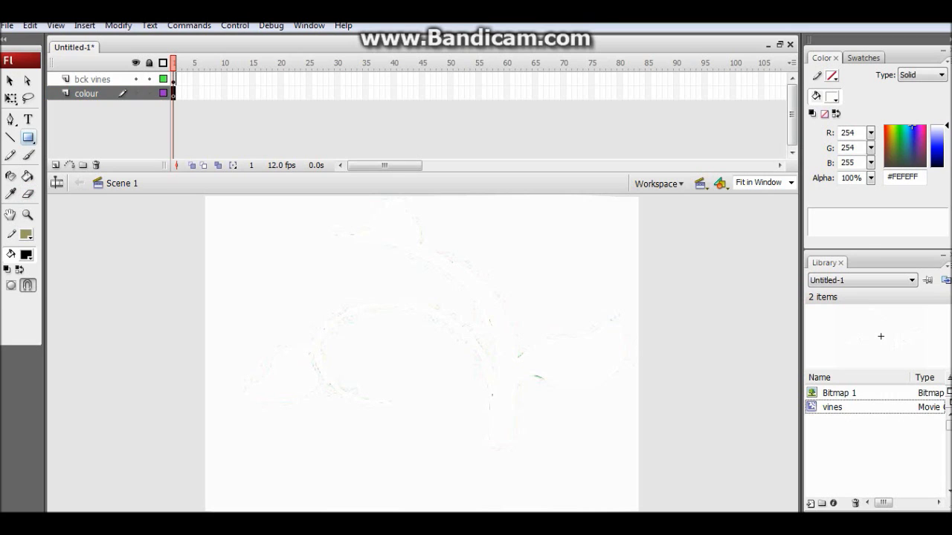
click(833, 97)
click(836, 132)
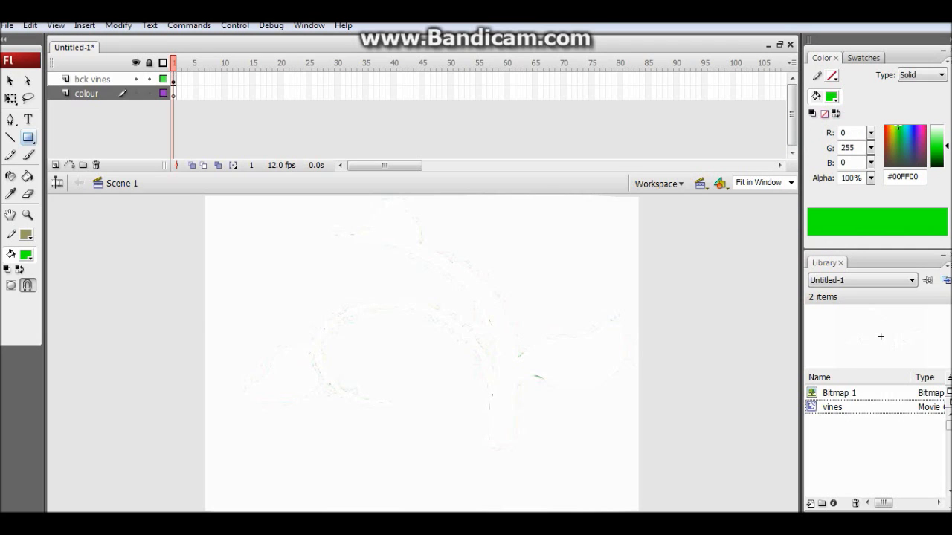
drag(206, 196, 641, 512)
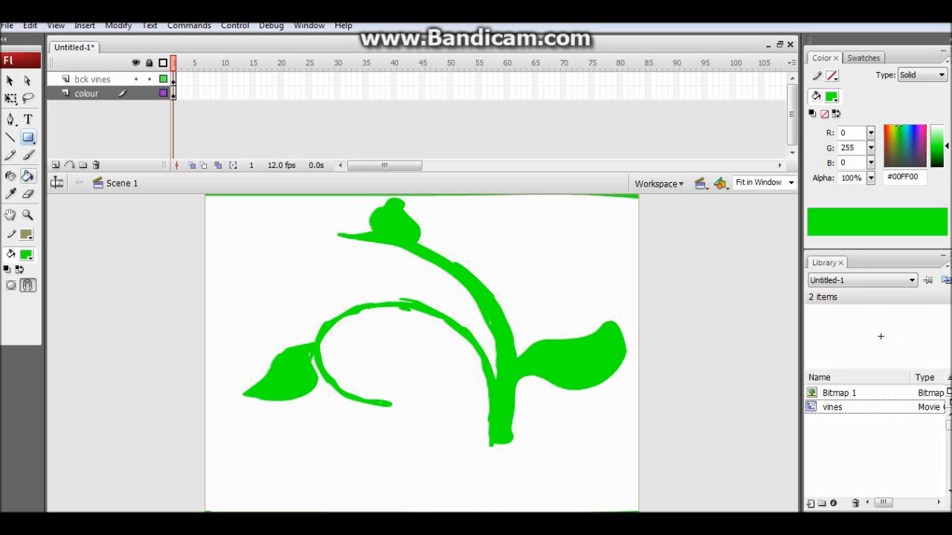
- Cover the left side of the upper leaf with overlapping white #FFFFFF rectangles on the "bck vines" layer
click(28, 154)
click(27, 215)
drag(312, 200, 480, 258)
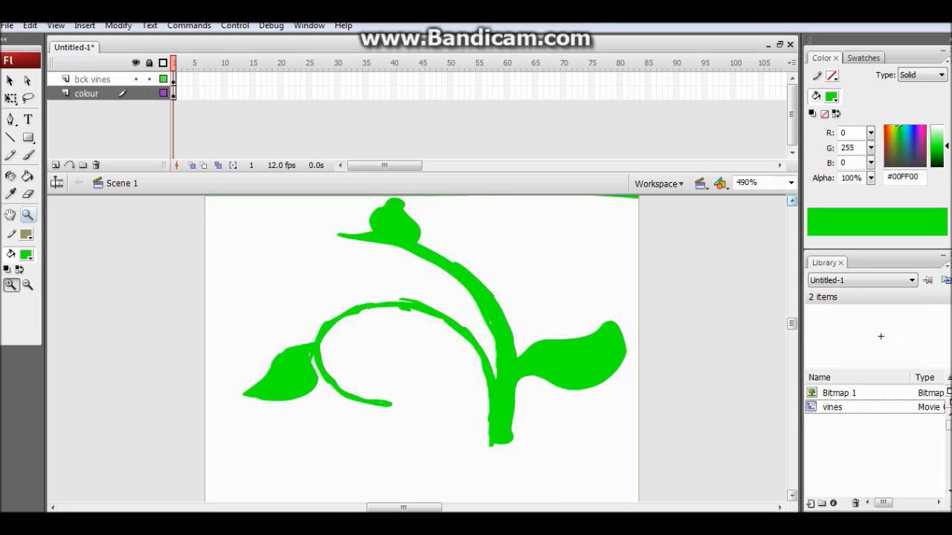
click(27, 194)
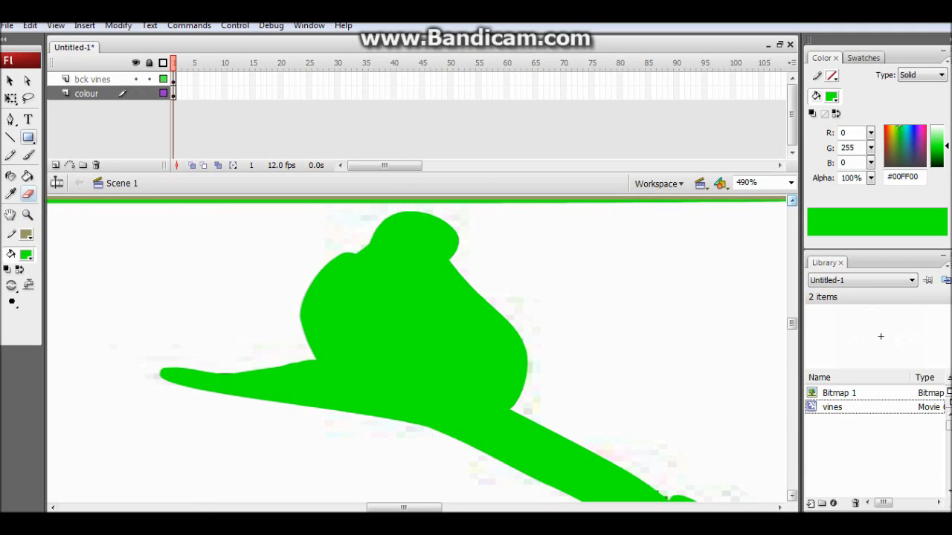
click(29, 138)
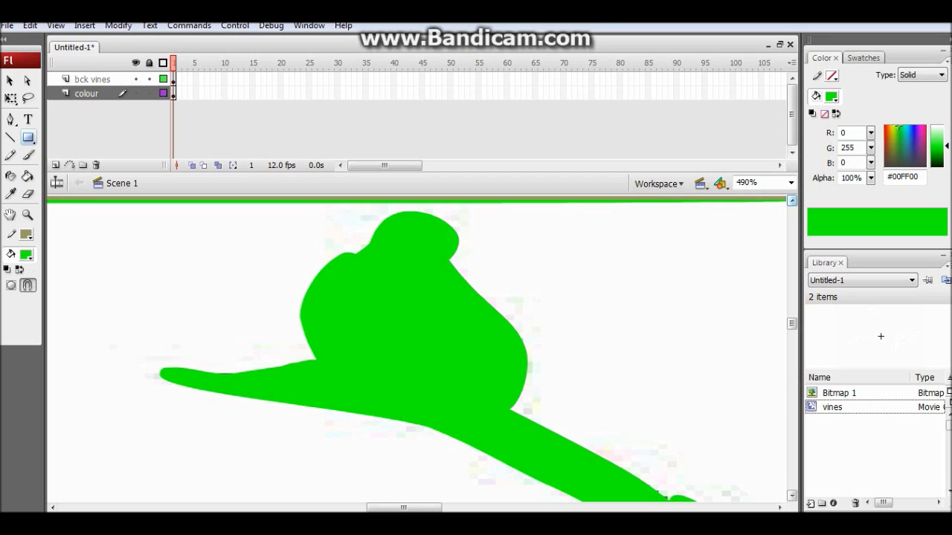
click(832, 96)
click(764, 181)
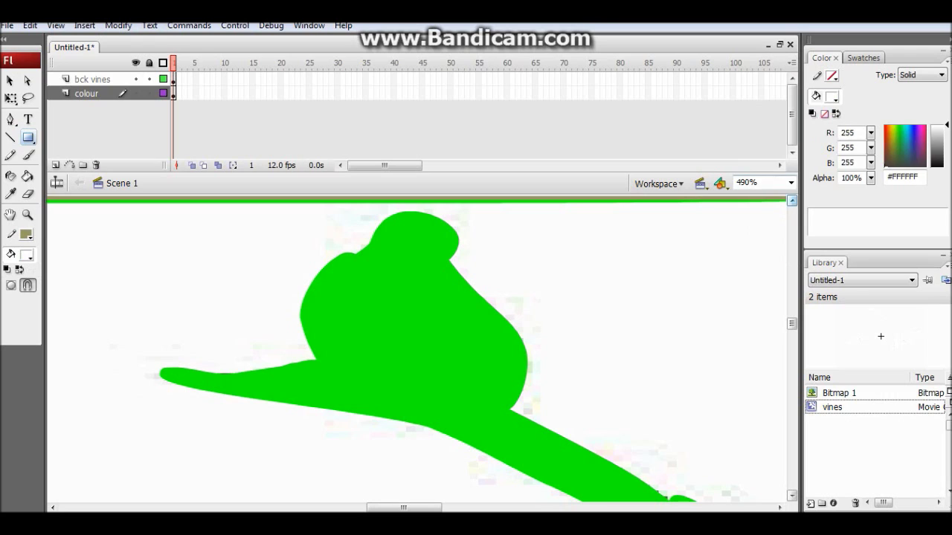
click(92, 79)
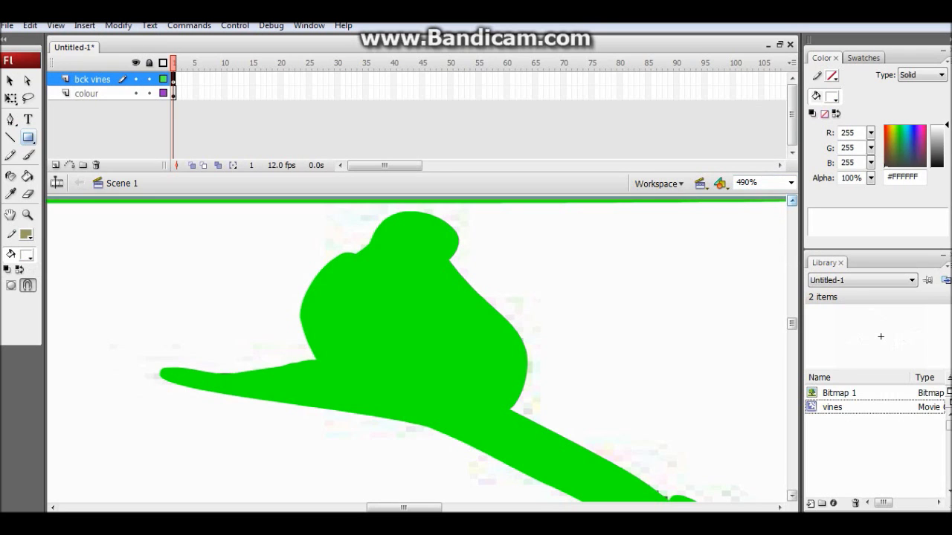
drag(251, 236, 333, 357)
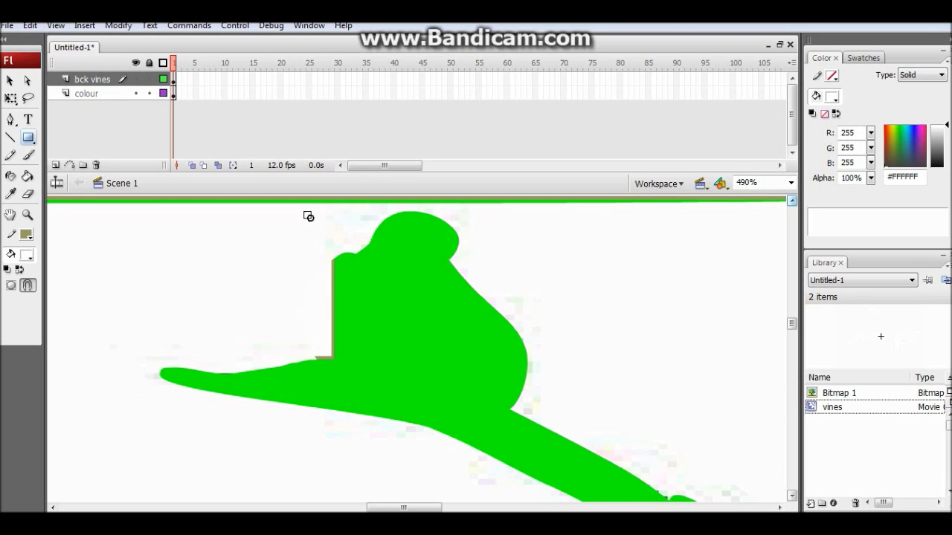
drag(303, 211, 364, 316)
drag(288, 260, 363, 358)
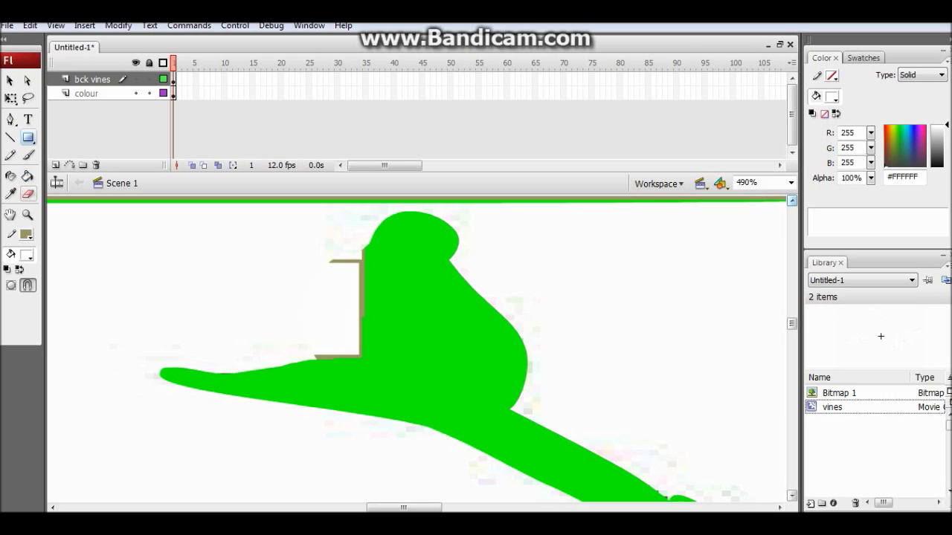
- Erase the rectangles' visible outlines beside the upper leaf and smooth the corner between leaf and thin stem
click(28, 195)
mouse_move(330, 262)
mouse_down()
mouse_move(363, 263)
mouse_move(365, 255)
mouse_move(358, 280)
mouse_up()
click(364, 248)
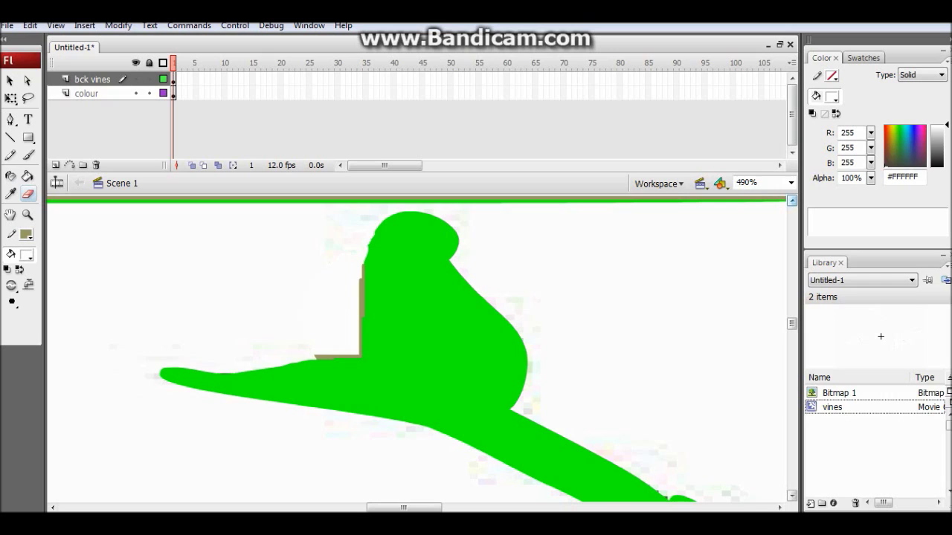
mouse_move(364, 325)
mouse_down()
mouse_move(372, 359)
mouse_move(356, 352)
mouse_move(294, 362)
mouse_up()
mouse_move(234, 375)
mouse_down()
mouse_move(367, 381)
mouse_move(380, 367)
mouse_move(365, 327)
mouse_move(362, 268)
mouse_move(368, 346)
mouse_move(357, 359)
mouse_move(298, 365)
mouse_move(375, 371)
mouse_move(339, 360)
mouse_move(275, 374)
mouse_move(374, 367)
mouse_up()
mouse_move(363, 289)
mouse_down()
mouse_move(351, 360)
mouse_move(341, 356)
mouse_up()
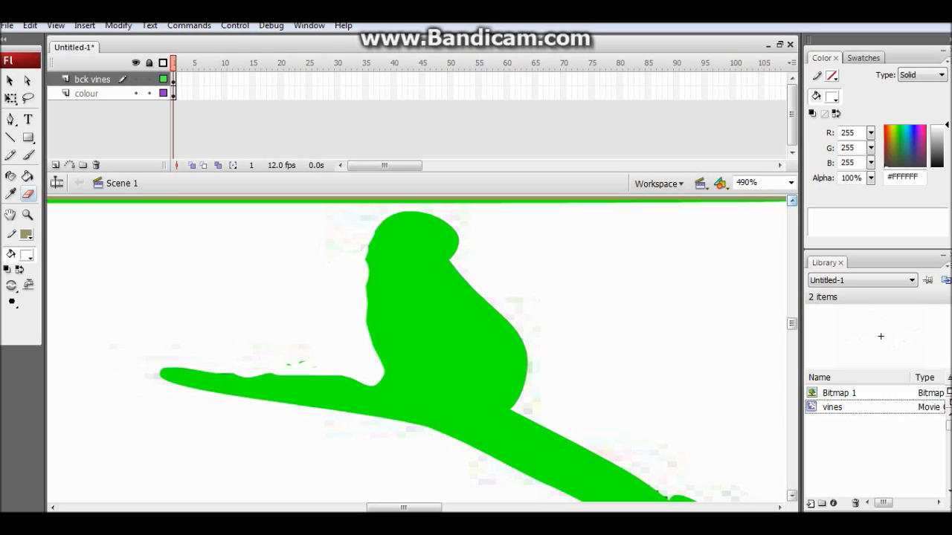
- Trim the upper leaf into a pointed tip and thin the stem beside it with a large square eraser
click(12, 301)
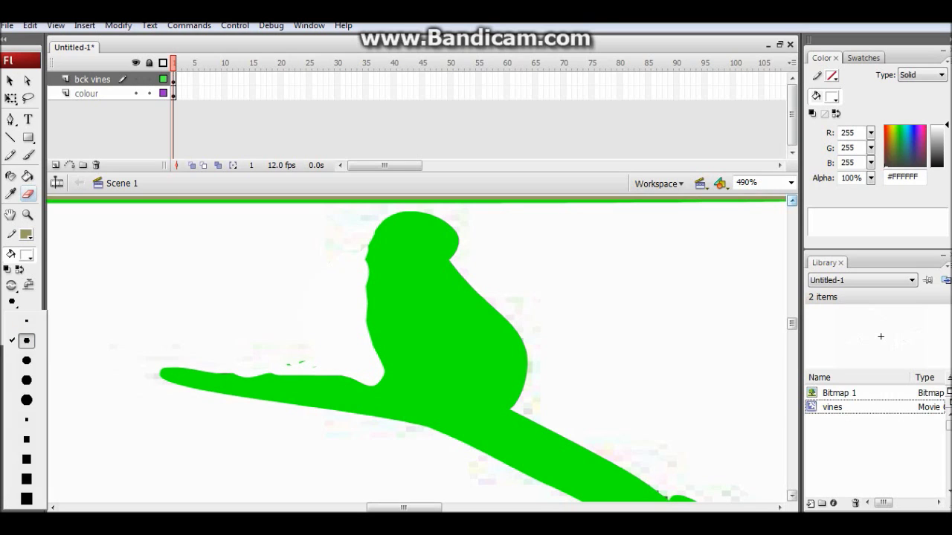
click(12, 482)
mouse_move(455, 252)
mouse_down()
mouse_move(431, 220)
mouse_move(451, 220)
mouse_move(454, 233)
mouse_move(430, 234)
mouse_move(416, 200)
mouse_move(406, 199)
mouse_up()
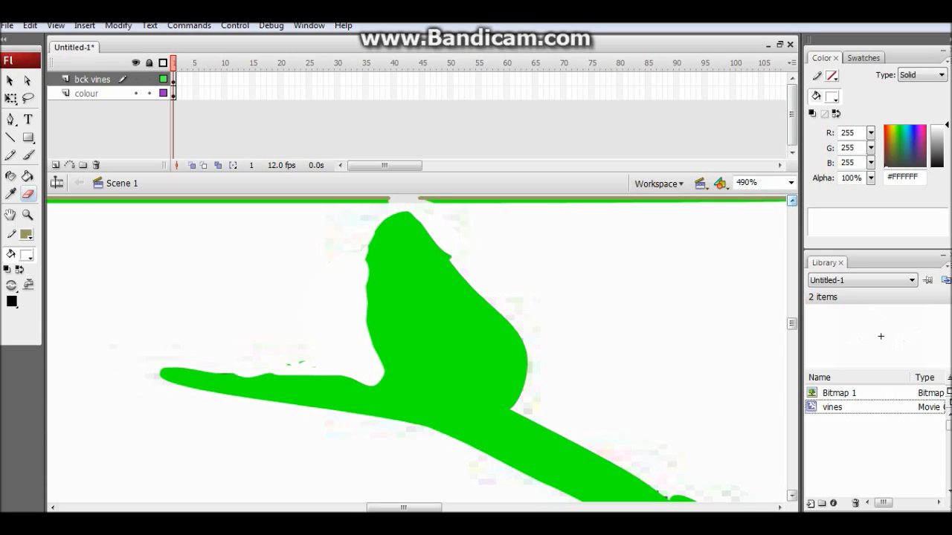
mouse_move(368, 322)
mouse_down()
mouse_move(343, 380)
mouse_move(162, 369)
mouse_up()
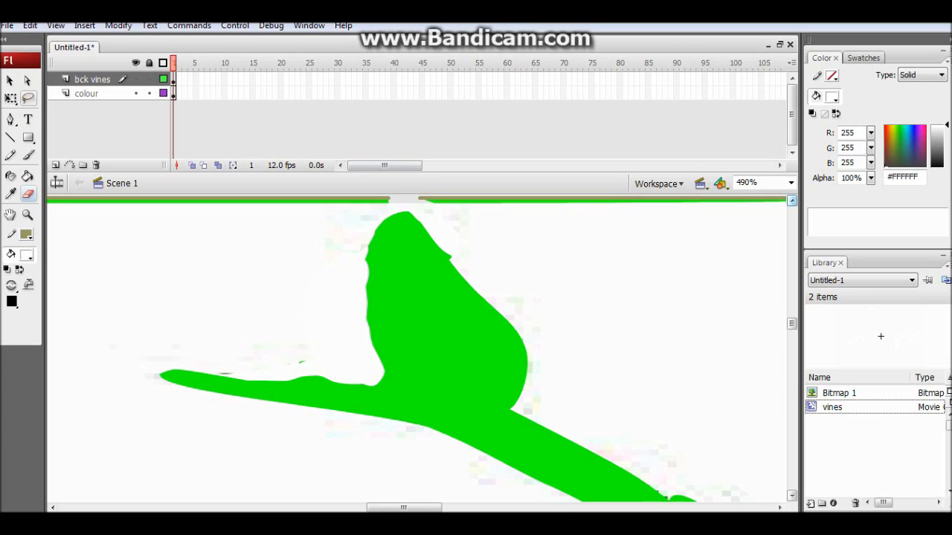
click(791, 183)
click(756, 196)
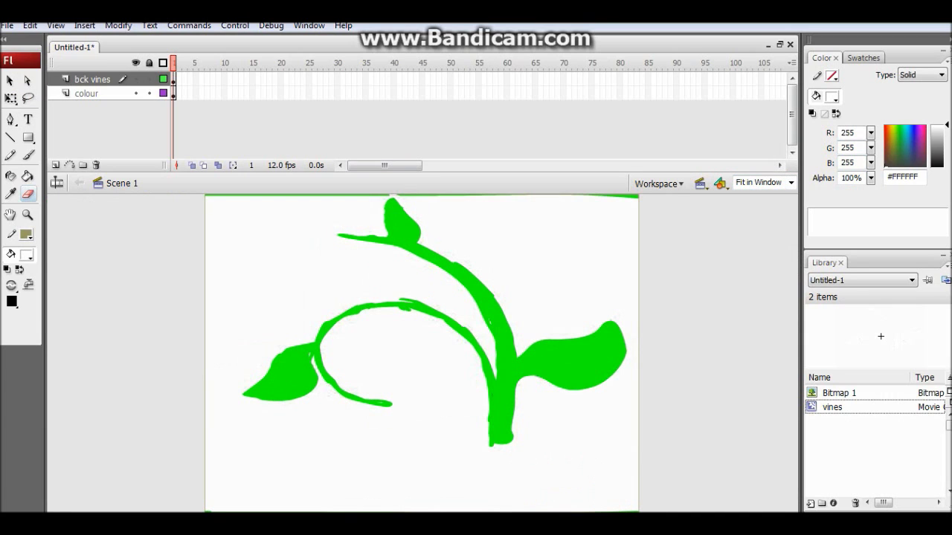
- Trim the rough edges of the curled stem, the main stem and its base with the square eraser
drag(400, 299, 467, 329)
key(ctrl+z)
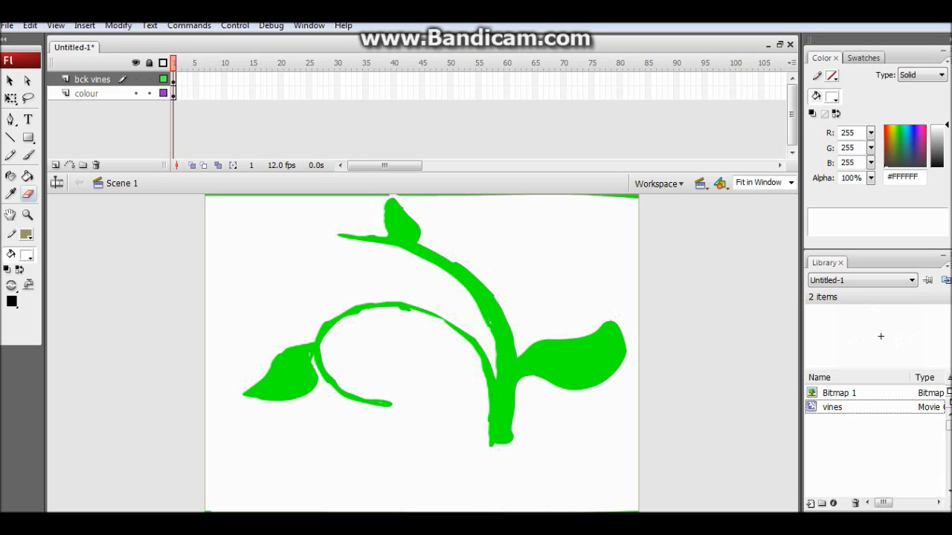
mouse_move(457, 262)
mouse_down()
mouse_move(493, 296)
mouse_move(515, 349)
mouse_up()
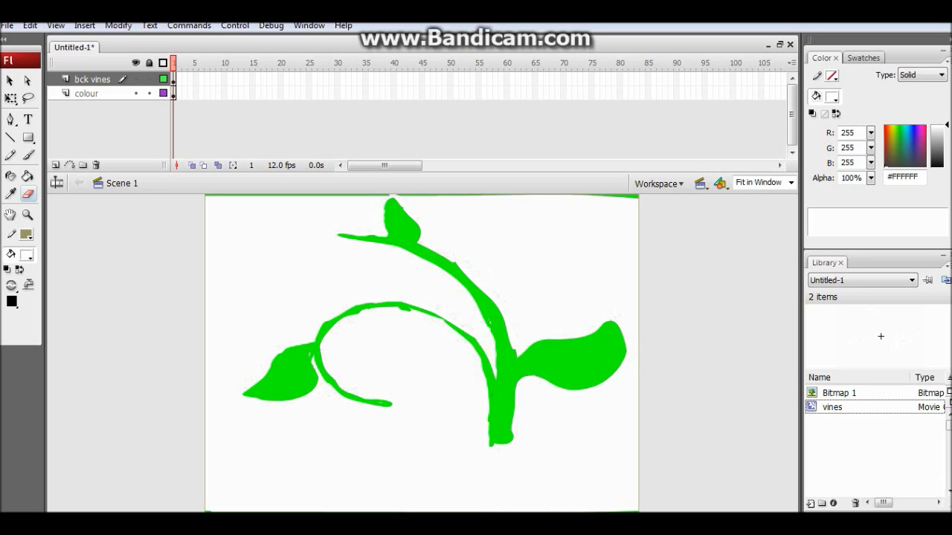
mouse_move(514, 409)
mouse_down()
mouse_move(504, 446)
mouse_move(488, 426)
mouse_up()
- Cut frame 1 of the "colour" layer and select the "bck vines" layer
click(86, 93)
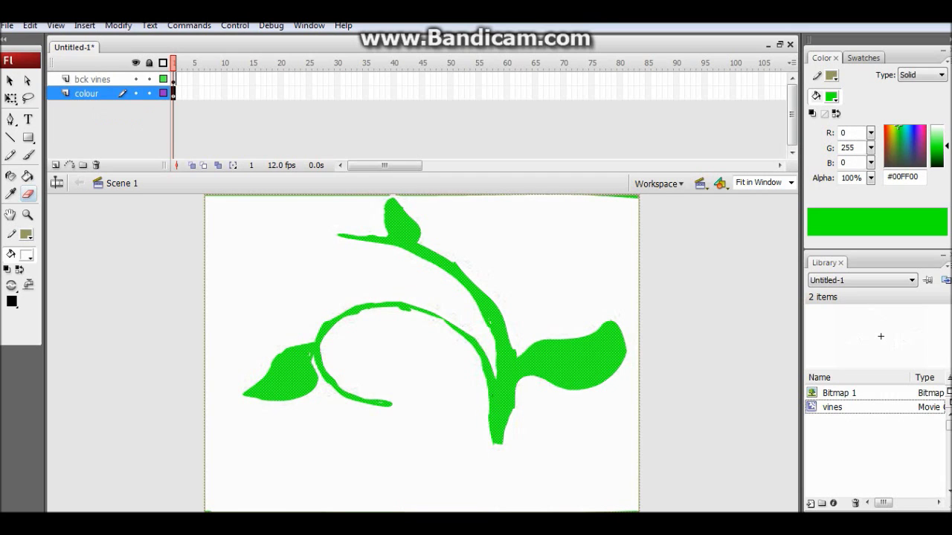
click(92, 79)
click(86, 93)
right_click(173, 93)
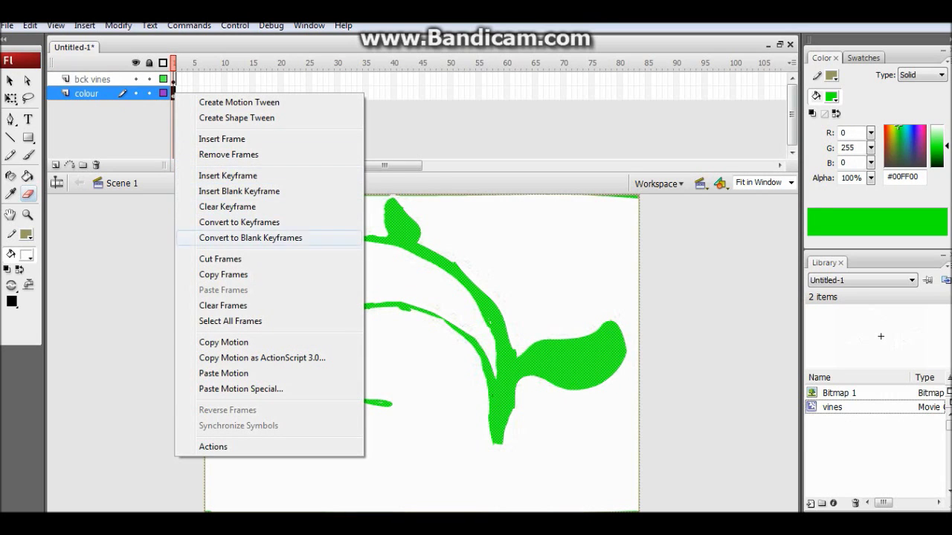
click(221, 259)
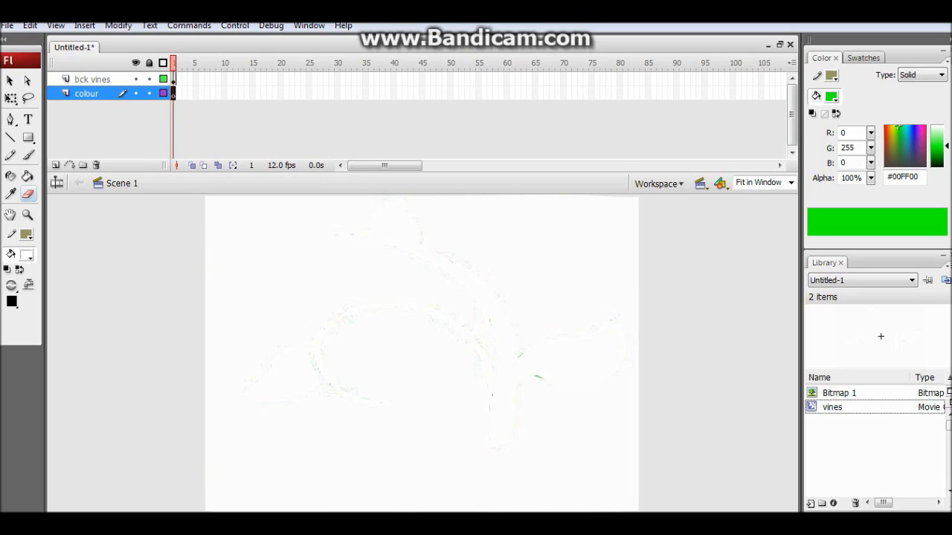
click(93, 79)
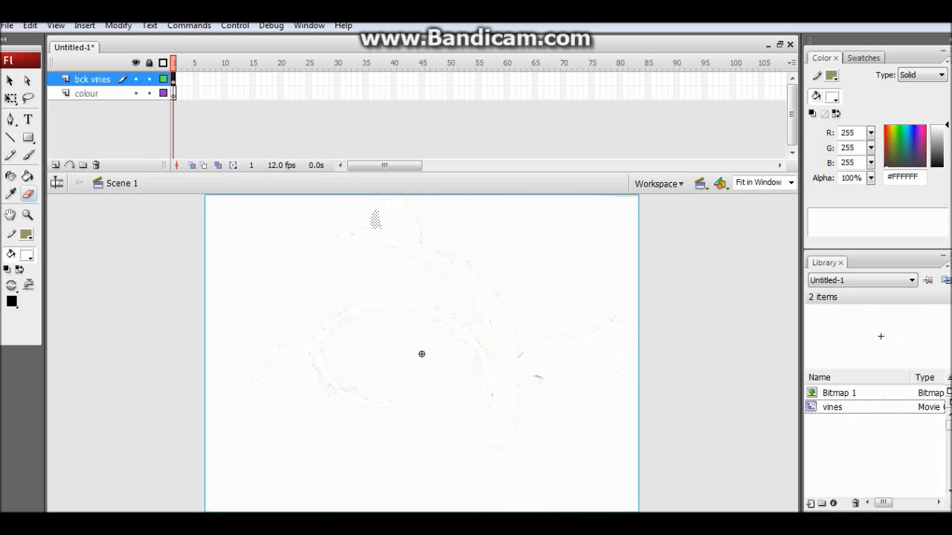
- Paint the bottom end of the vine's main stem in red #FF0000 with the Brush on frame 1 of the "colour" layer
click(86, 93)
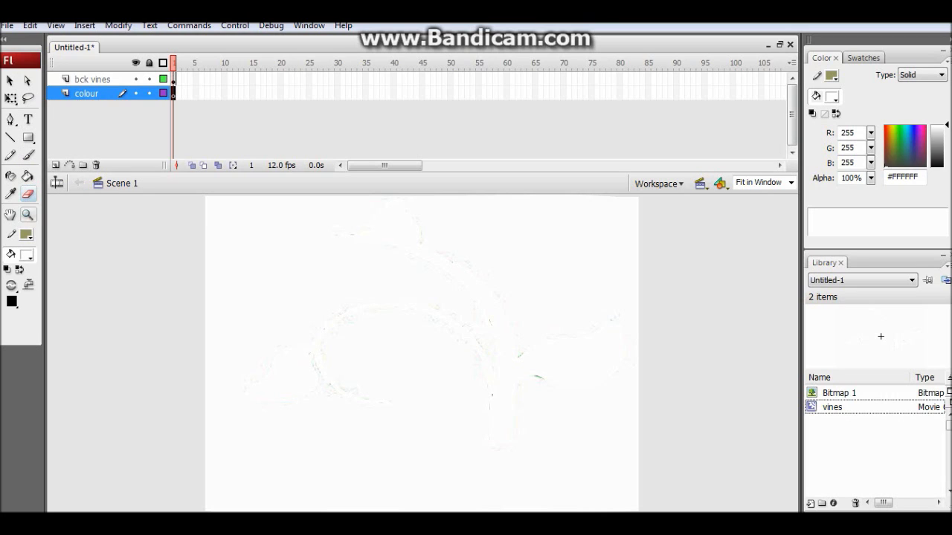
click(27, 215)
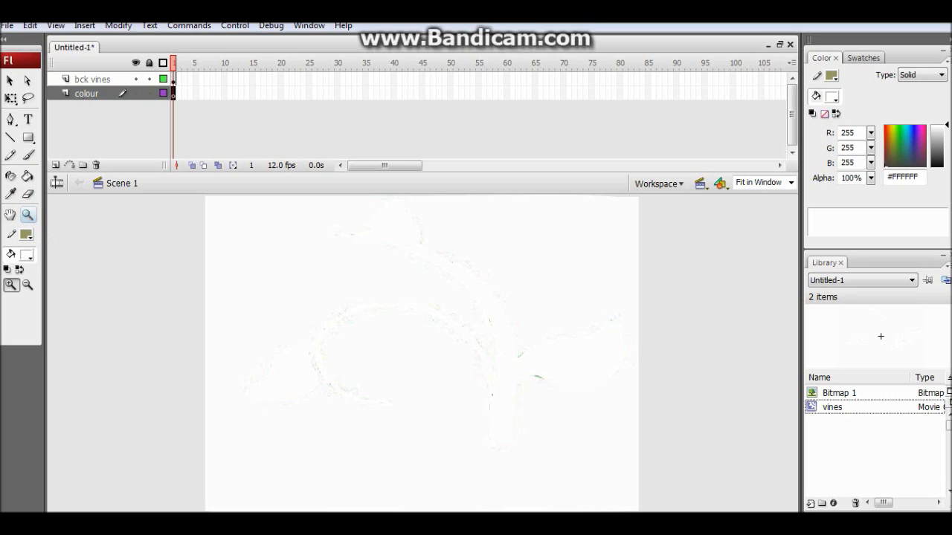
drag(268, 399, 623, 504)
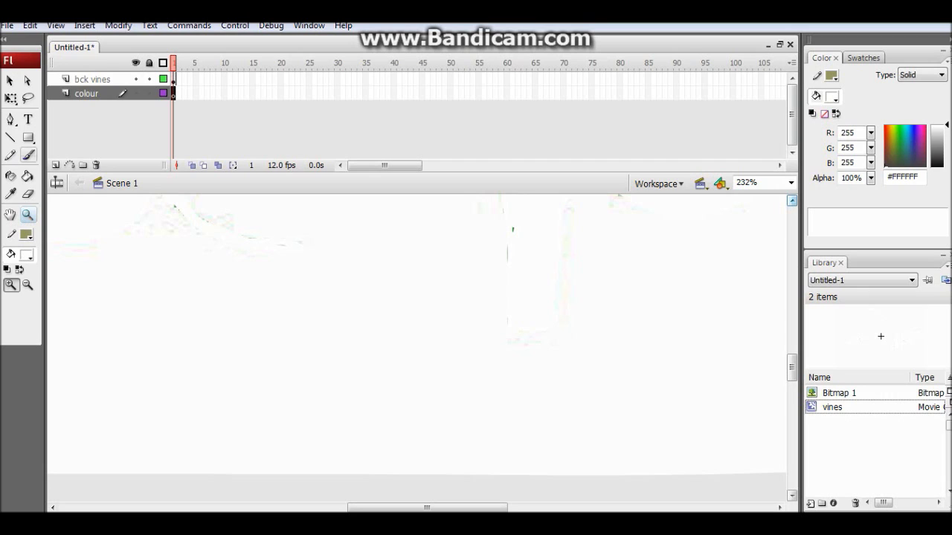
click(28, 155)
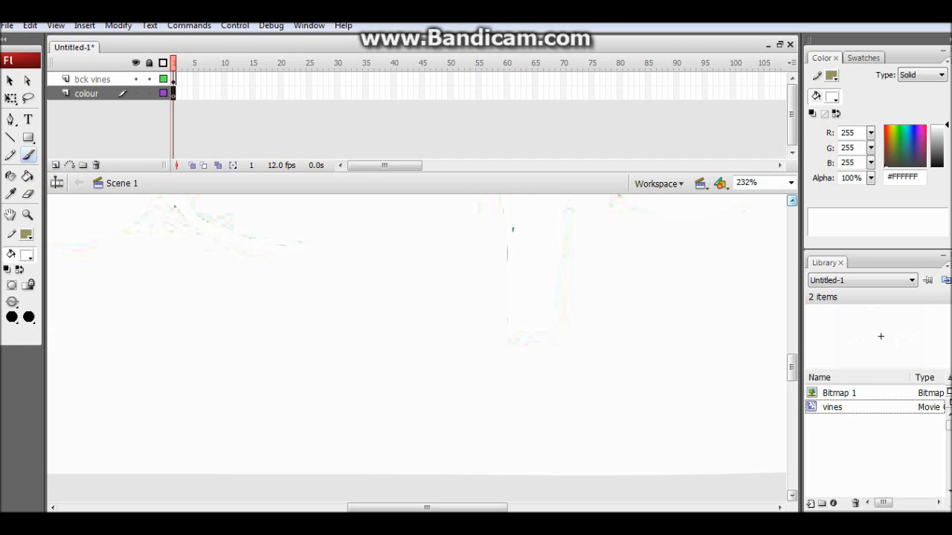
click(832, 75)
click(832, 75)
click(831, 97)
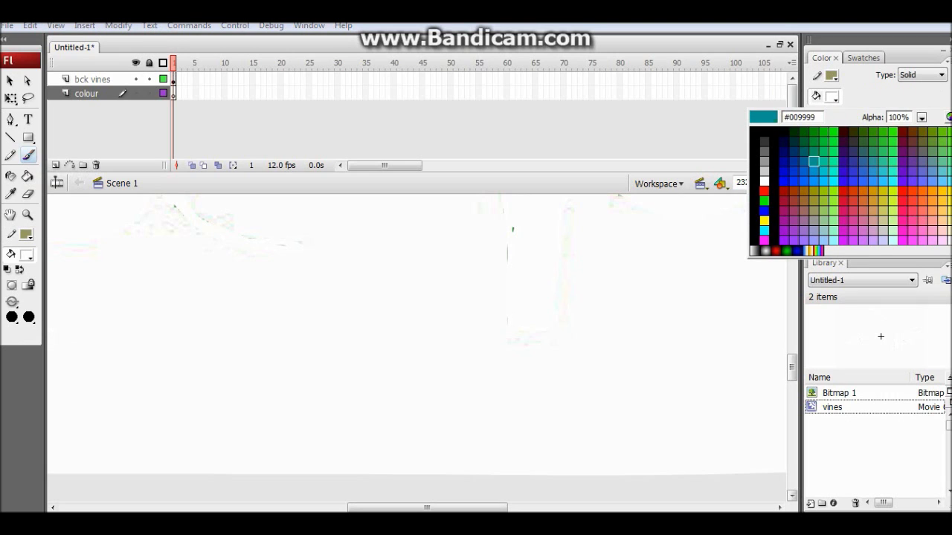
click(764, 191)
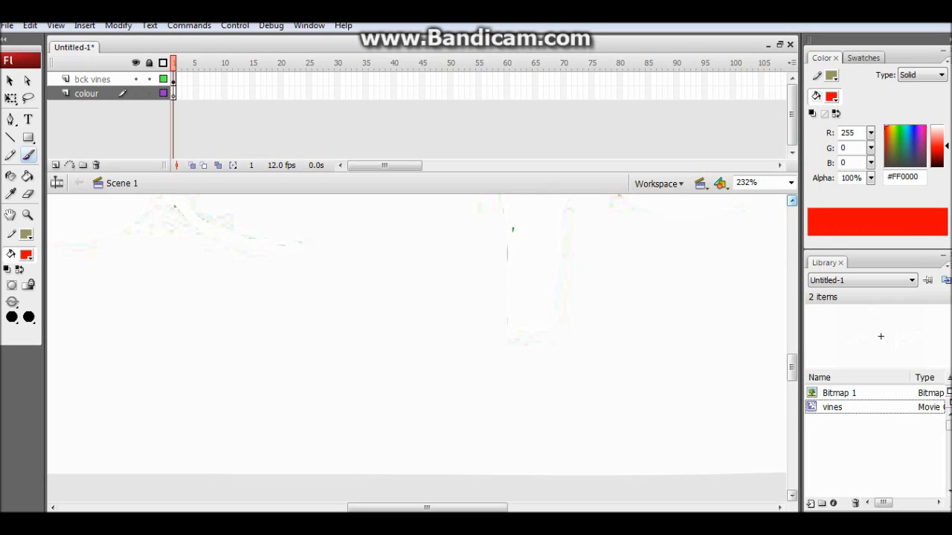
click(86, 93)
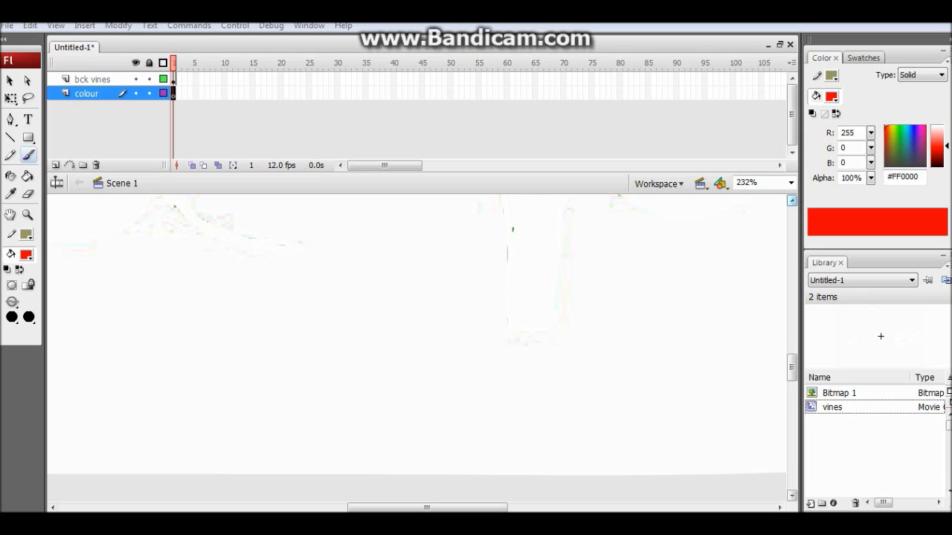
drag(561, 325, 511, 334)
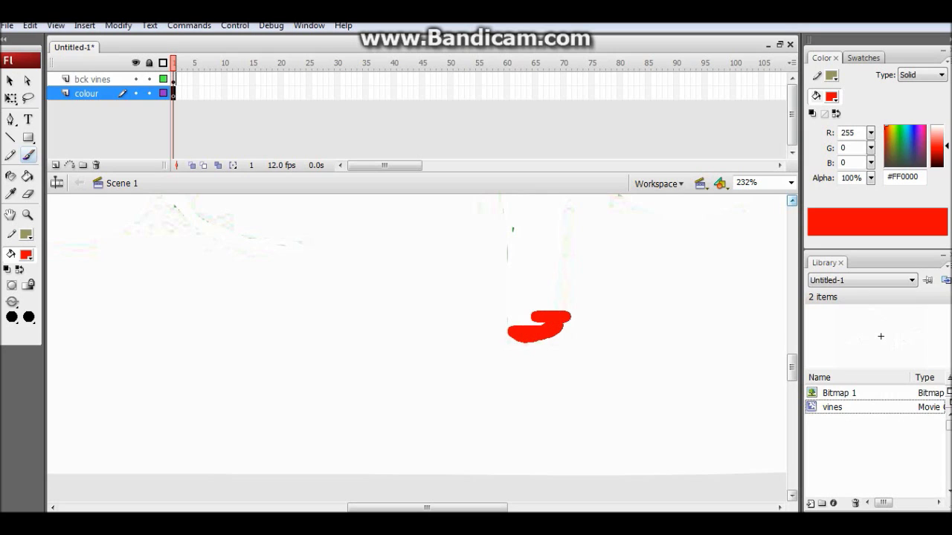
drag(565, 318, 534, 324)
- Add keyframes 2 to 5 on the "colour" layer, extending the red paint slightly up the main stem each time
key(F6)
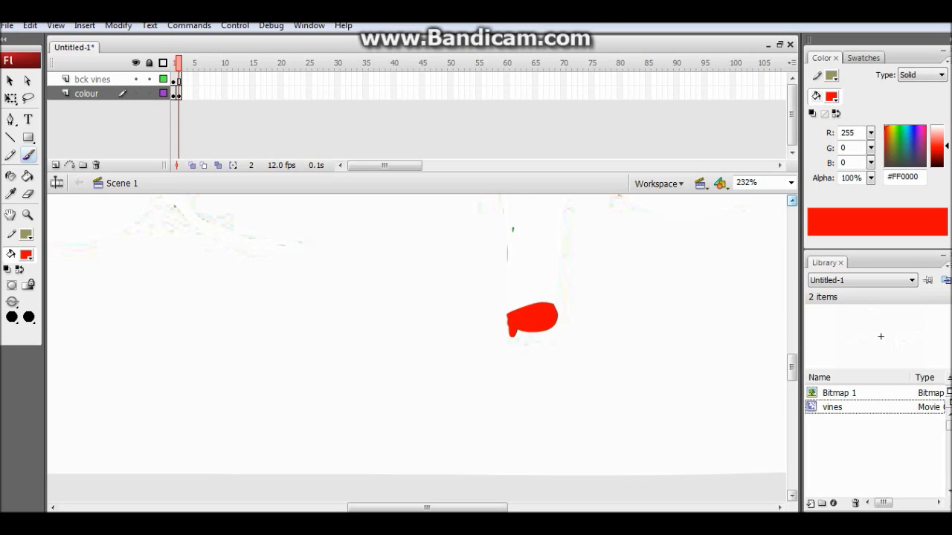
key(F6)
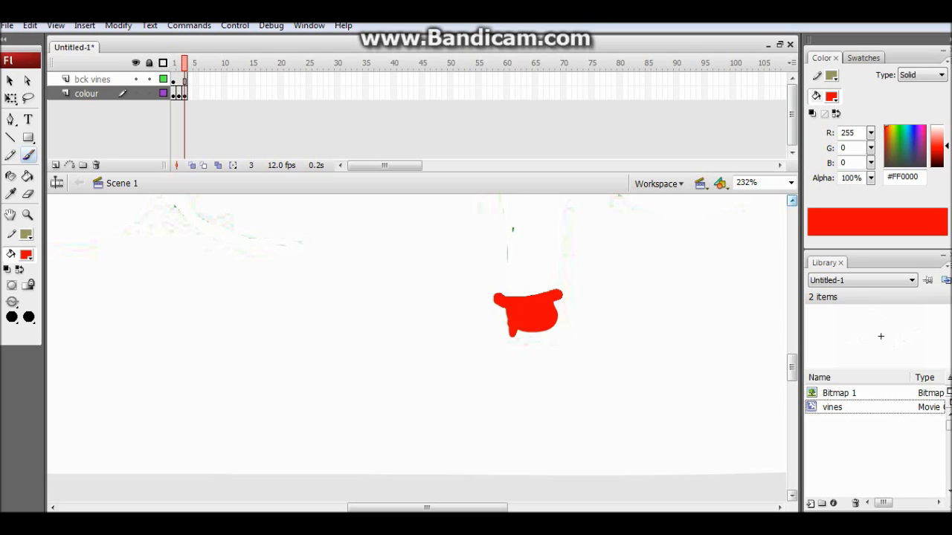
key(F6)
key(F6)
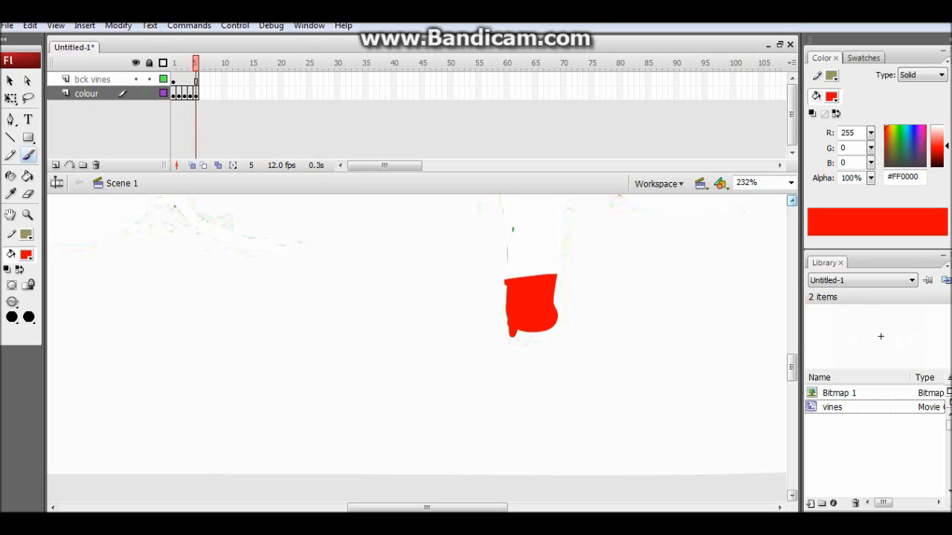
mouse_move(496, 273)
mouse_down()
mouse_move(554, 265)
mouse_move(502, 287)
mouse_up()
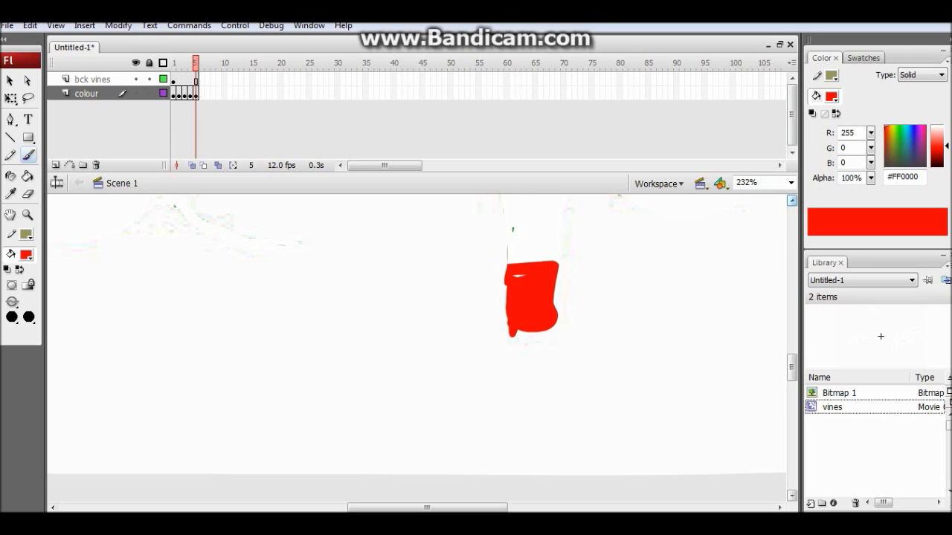
- Add keyframes 6 to 10 and extend the red main stem up to just below the fork
key(F6)
mouse_move(547, 262)
mouse_down()
mouse_move(563, 256)
mouse_move(511, 236)
mouse_move(558, 228)
mouse_up()
key(F6)
key(F6)
key(F6)
mouse_move(557, 223)
mouse_down()
mouse_move(508, 219)
mouse_move(560, 214)
mouse_move(495, 203)
mouse_move(565, 201)
mouse_up()
key(F6)
key(ctrl+Return)
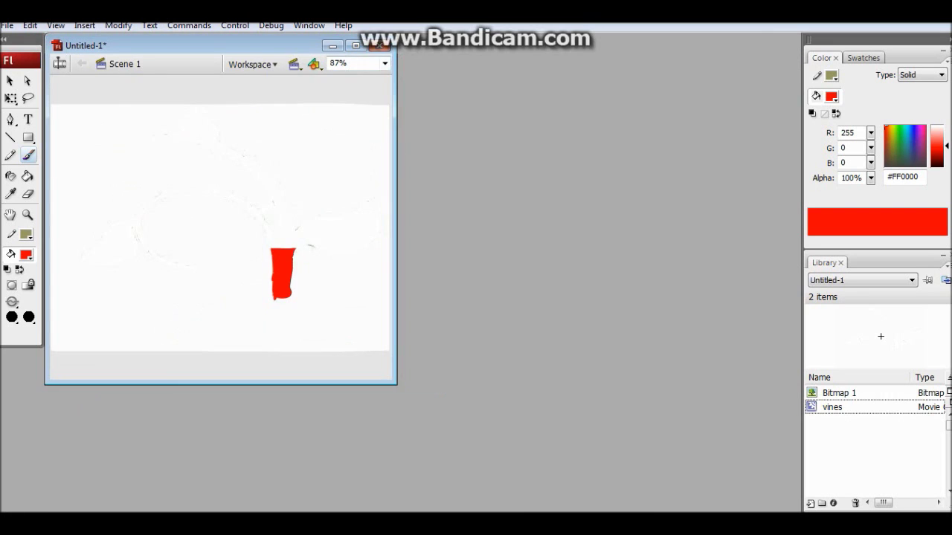
click(355, 46)
key(ctrl+alt+t)
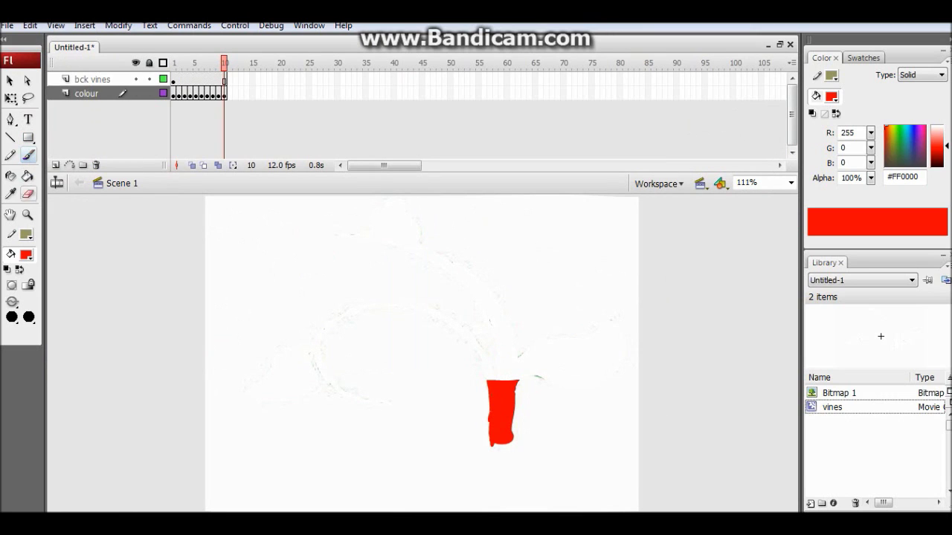
- Paint the start of the thin curled stem above the fork in red, adding keyframes up to frame 16
click(28, 215)
drag(285, 287, 674, 388)
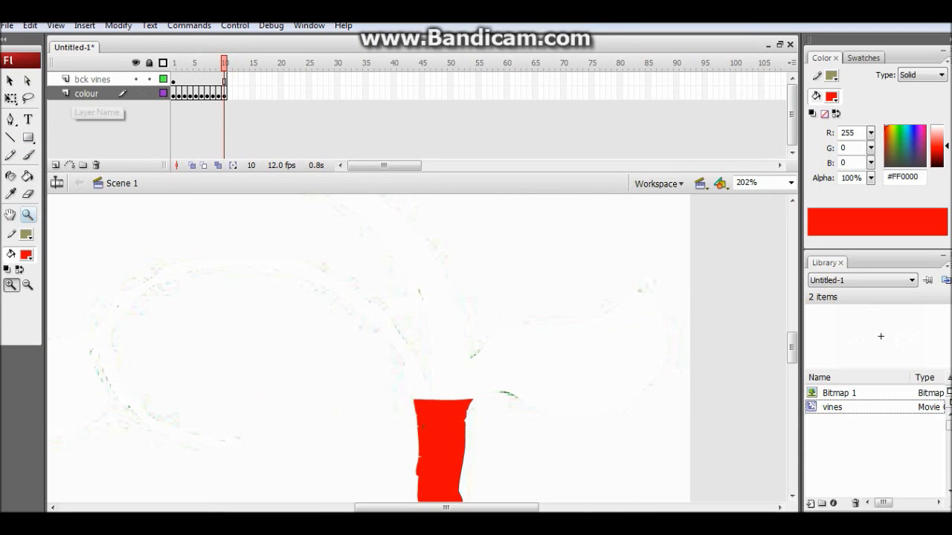
click(27, 154)
click(87, 93)
mouse_move(417, 394)
mouse_down()
mouse_move(464, 398)
mouse_move(406, 367)
mouse_move(392, 334)
mouse_up()
key(F6)
key(F6)
key(F6)
key(F6)
key(F6)
key(F6)
- Paint the main stem above the fork and the start of the right leaf's stalk, adding keyframes 17 to 22
mouse_move(436, 383)
mouse_down()
mouse_move(477, 396)
mouse_move(444, 387)
mouse_up()
key(F6)
key(F6)
drag(437, 370, 494, 381)
key(F6)
key(F6)
drag(442, 358, 494, 384)
key(F6)
key(F6)
drag(434, 321, 473, 340)
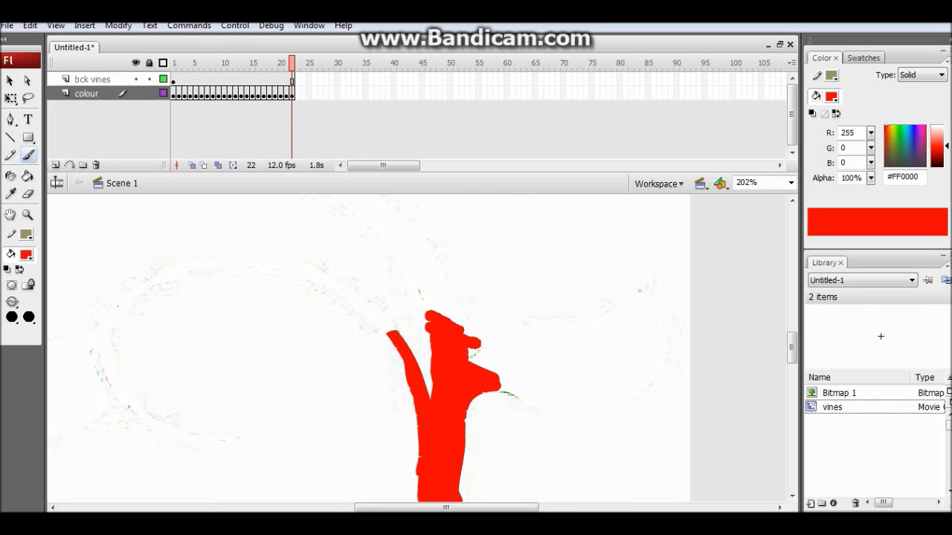
- Add keyframes 23 to 25 while extending the red main stem further upward past the right leaf's stalk
key(F6)
drag(425, 299, 484, 325)
drag(408, 272, 452, 291)
key(F6)
mouse_move(399, 256)
mouse_down()
mouse_move(437, 263)
mouse_move(380, 226)
mouse_up()
key(F6)
- Change the brush to a square shape and paint the rising arch of the curled stem, adding keyframes 26 to 31
click(11, 317)
click(29, 317)
click(42, 395)
key(F6)
key(F6)
mouse_move(397, 338)
mouse_down()
mouse_move(369, 304)
mouse_move(299, 266)
mouse_move(229, 260)
mouse_up()
key(F6)
key(F6)
key(F6)
key(F6)
- Extend both the main stem and the curled stem's arch in red, adding keyframes 32 and 33
drag(385, 227, 362, 204)
key(F6)
drag(242, 262, 182, 270)
key(F6)
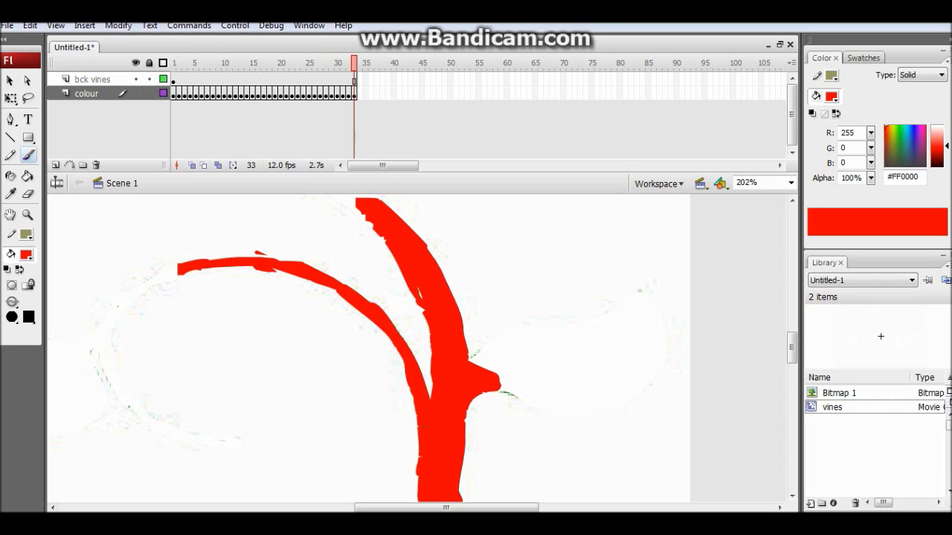
- Paint the body of the right leaf red outward from its stalk, adding keyframes 34 to 39
key(F6)
mouse_move(475, 363)
mouse_down()
mouse_move(504, 334)
mouse_move(527, 398)
mouse_move(533, 327)
mouse_move(554, 389)
mouse_move(571, 319)
mouse_move(586, 413)
mouse_move(602, 321)
mouse_move(611, 408)
mouse_move(621, 327)
mouse_up()
key(F6)
key(F6)
key(F6)
key(F6)
key(F6)
- Continue the red curled stem around its left bend, adding keyframes 40 and 41
drag(180, 269, 119, 304)
key(F6)
key(F6)
mouse_move(119, 303)
mouse_down()
mouse_move(99, 330)
mouse_move(113, 383)
mouse_up()
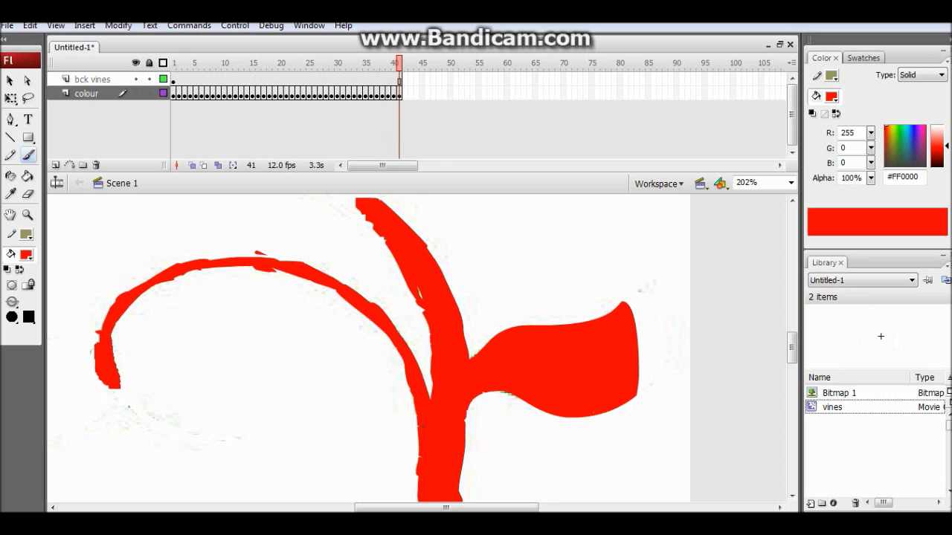
- Paint the outer end of the right leaf red, adding keyframes 42 and 43
mouse_move(627, 306)
mouse_down()
mouse_move(635, 416)
mouse_move(665, 342)
mouse_up()
key(F6)
key(F6)
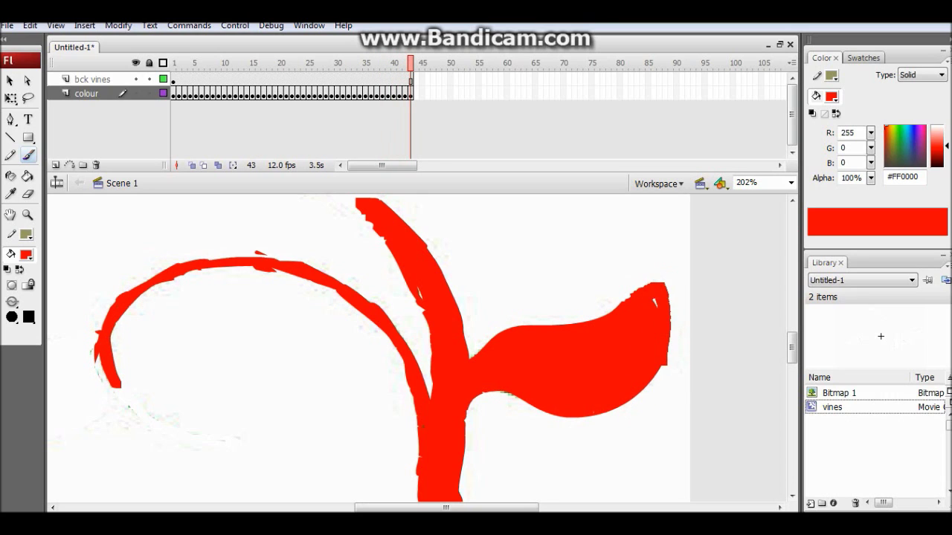
- Paint the lower part of the curled stem to its tip, adding keyframes 44 to 46
key(F6)
drag(104, 361, 116, 396)
key(F6)
mouse_move(116, 395)
mouse_down()
mouse_move(149, 433)
mouse_move(235, 443)
mouse_up()
key(F6)
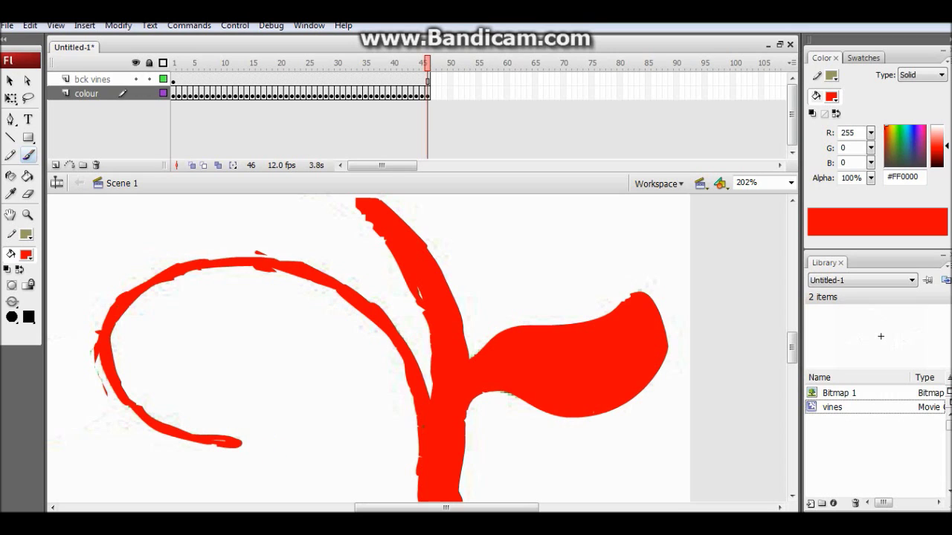
- Start painting the left leaf beside the curled stem in red, adding keyframes 47 and 48 and undoing stray strokes
drag(112, 413, 163, 451)
key(ctrl+z)
key(F6)
scroll(368, 348, down, 2)
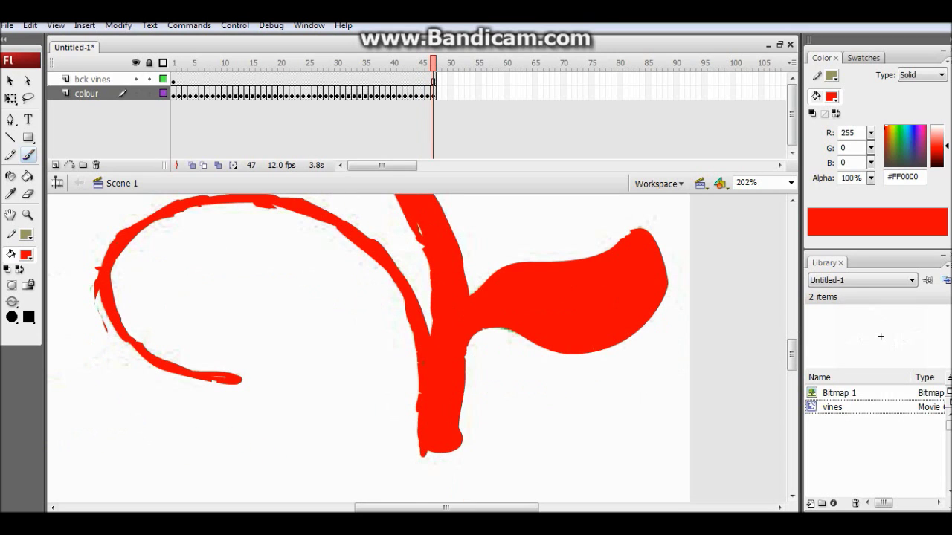
drag(104, 348, 131, 370)
key(ctrl+z)
mouse_move(85, 351)
mouse_down()
mouse_move(69, 360)
mouse_move(95, 299)
mouse_move(77, 345)
mouse_up()
key(F6)
mouse_move(95, 326)
mouse_down()
mouse_move(97, 280)
mouse_move(78, 296)
mouse_up()
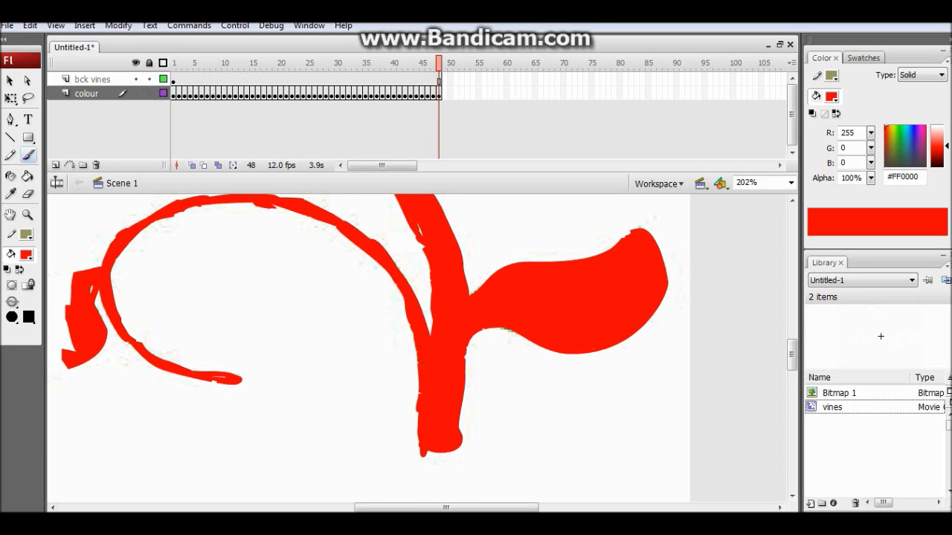
- Widen the red area of the left leaf outward from the curled stem, adding keyframes 49 and 50
click(790, 183)
click(759, 196)
click(28, 215)
drag(254, 314, 389, 437)
key(b)
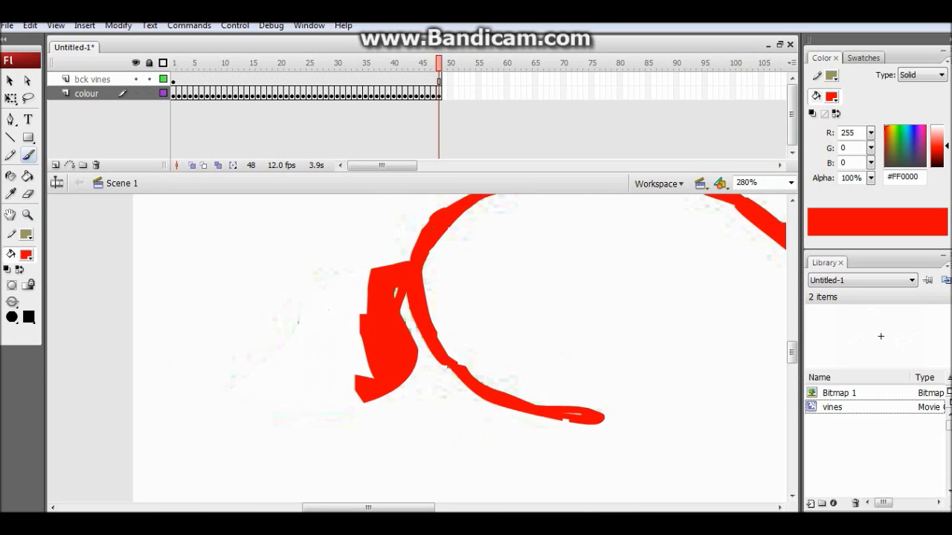
mouse_move(402, 268)
mouse_down()
mouse_move(336, 274)
mouse_move(318, 314)
mouse_up()
key(F6)
drag(332, 267, 364, 413)
key(F6)
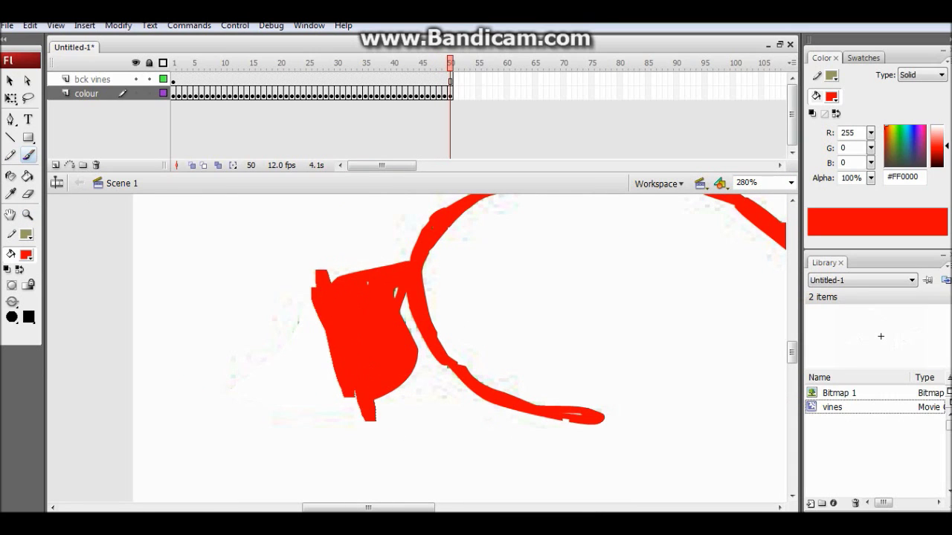
- Fill the left leaf out to its pointed tip, adding keyframes 51 to 54, and undo the extra stroke near its stalk
key(F6)
drag(293, 294, 323, 393)
drag(282, 312, 316, 431)
key(F6)
drag(276, 347, 296, 405)
key(F6)
mouse_move(259, 364)
mouse_down()
mouse_move(268, 400)
mouse_move(235, 394)
mouse_up()
key(F6)
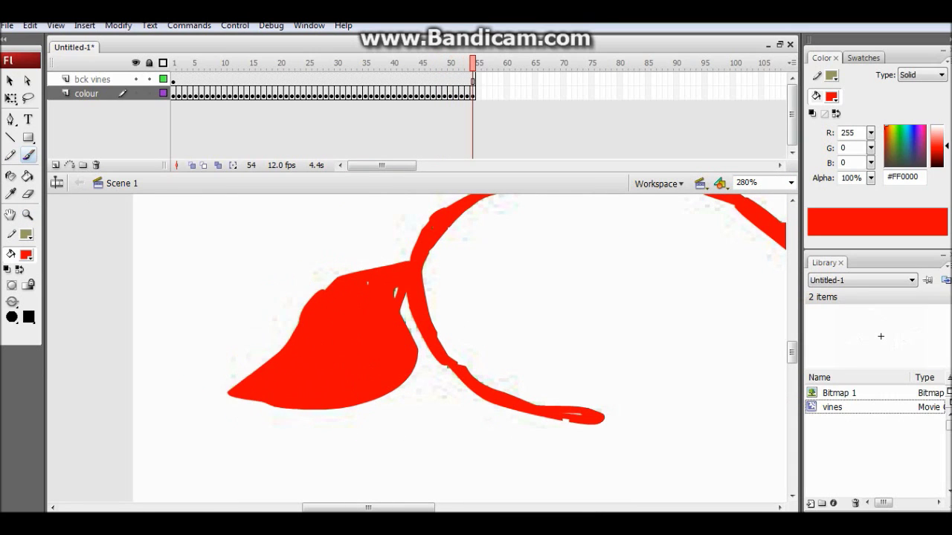
drag(401, 296, 418, 353)
key(ctrl+z)
- Extend the red main stem up to the upper leaf and paint the leaf's lower part, adding keyframes 55 to 60
click(789, 183)
click(757, 196)
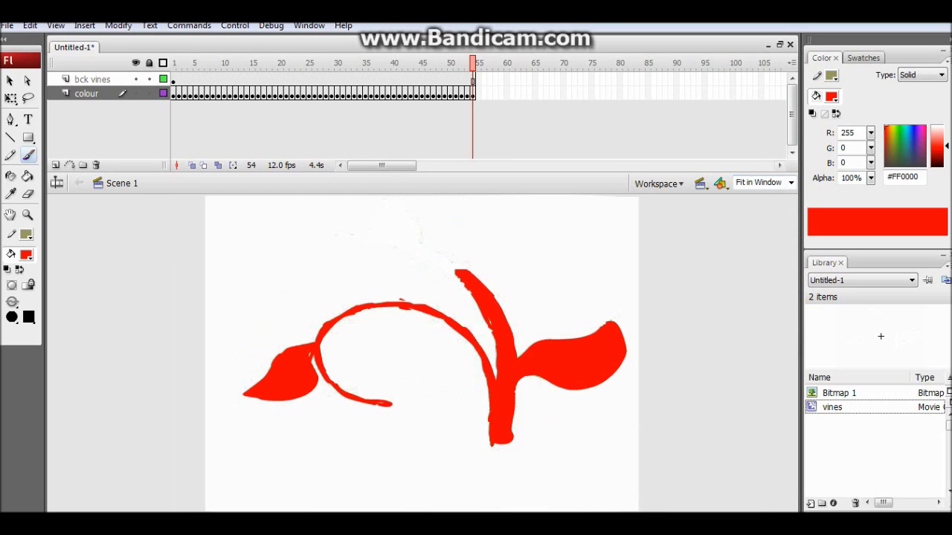
click(28, 215)
drag(249, 310, 622, 179)
key(b)
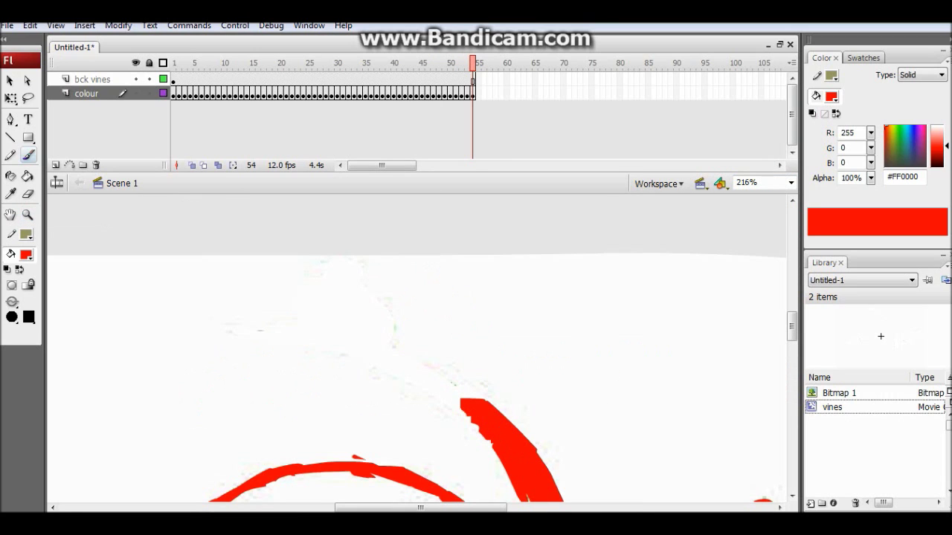
mouse_move(483, 413)
mouse_down()
mouse_move(361, 349)
mouse_move(216, 333)
mouse_move(403, 342)
mouse_up()
key(F6)
key(F6)
key(F6)
key(F6)
key(F6)
key(F6)
- Paint the rest of the upper leaf red, adding keyframes 61 to 63, and fit the stage in the window
mouse_move(320, 318)
mouse_down()
mouse_move(388, 316)
mouse_move(381, 290)
mouse_move(334, 270)
mouse_up()
key(F6)
key(F6)
mouse_move(335, 271)
mouse_down()
mouse_move(396, 284)
mouse_move(409, 301)
mouse_up()
mouse_move(398, 333)
mouse_down()
mouse_move(321, 269)
mouse_move(375, 296)
mouse_move(391, 341)
mouse_up()
key(F6)
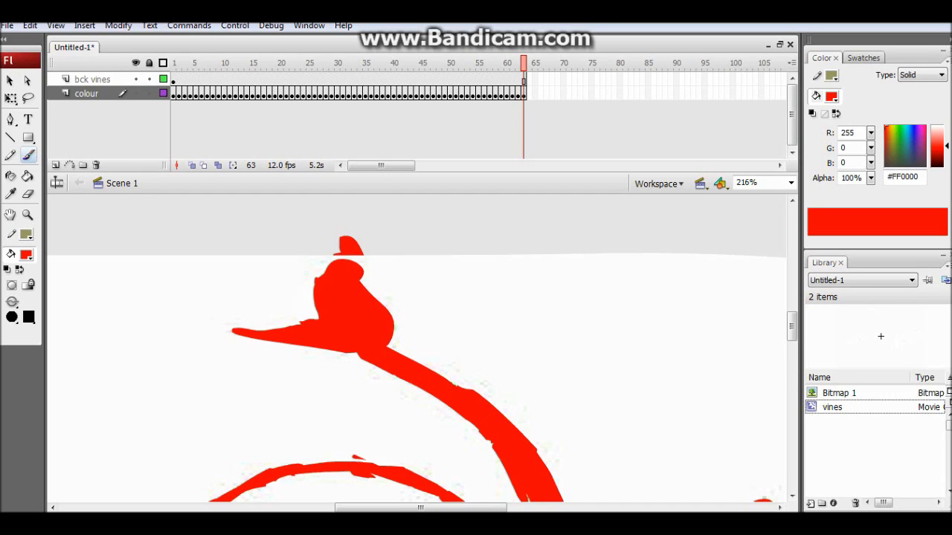
click(792, 182)
click(753, 193)
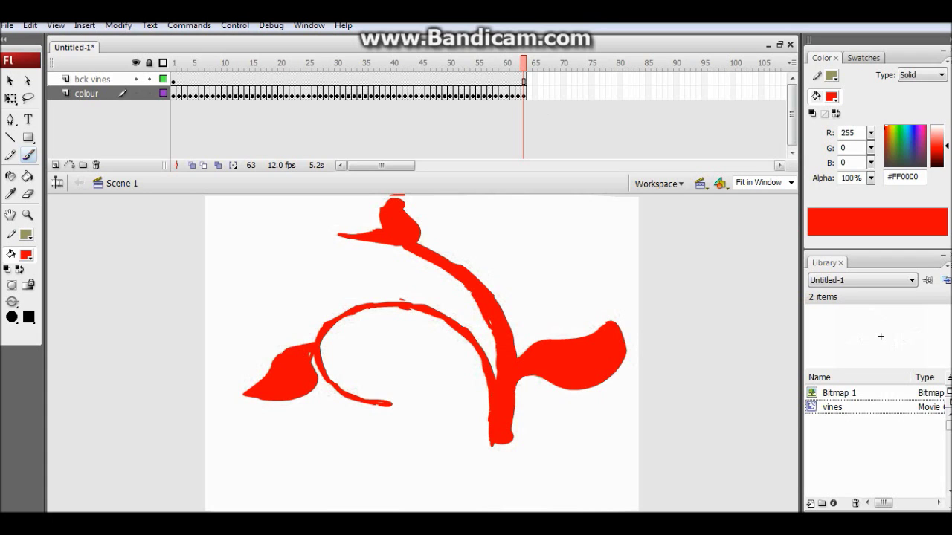
- Play the timeline from frame 1, then test the movie in a maximized preview window
click(173, 79)
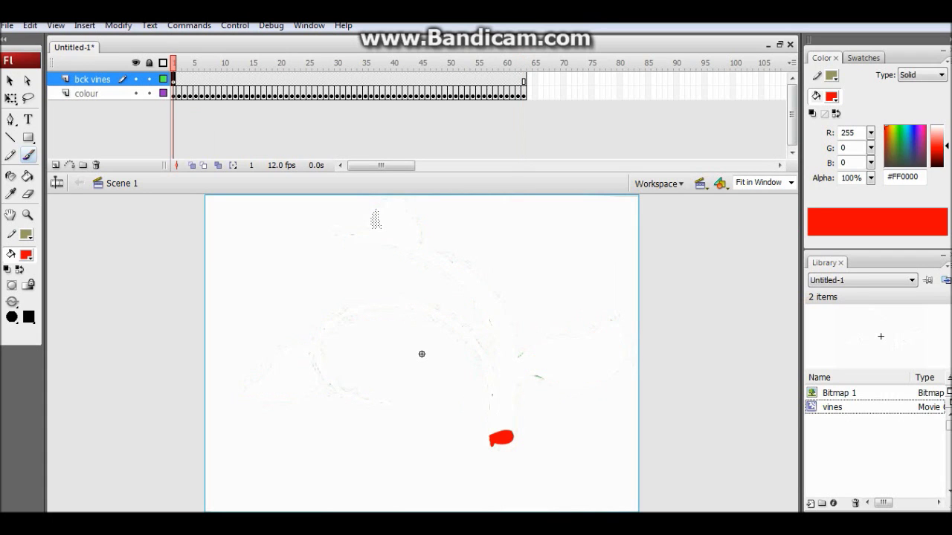
click(235, 25)
click(246, 40)
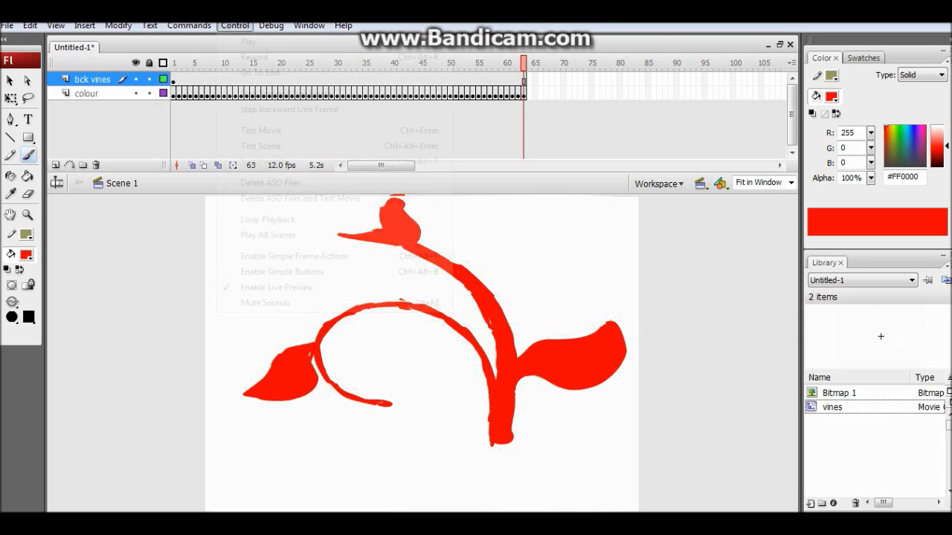
click(235, 25)
click(260, 130)
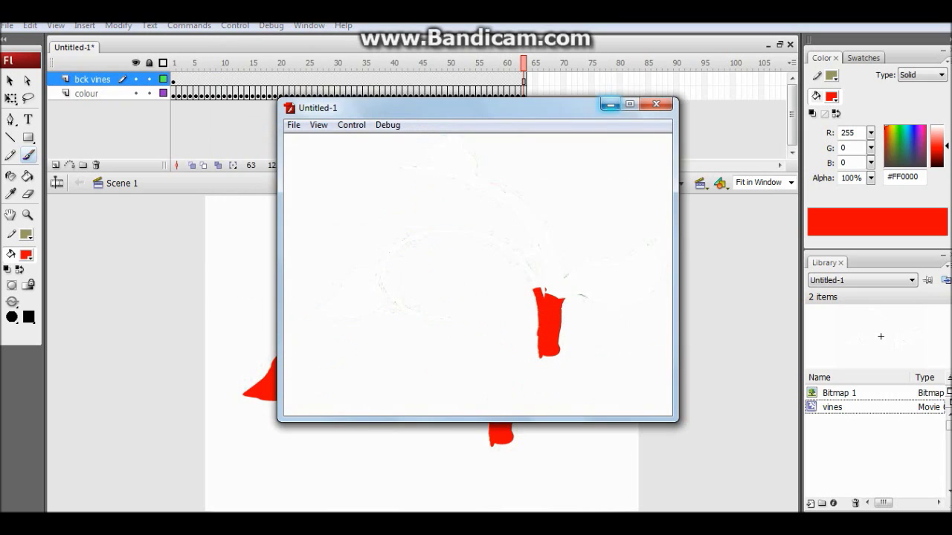
click(633, 102)
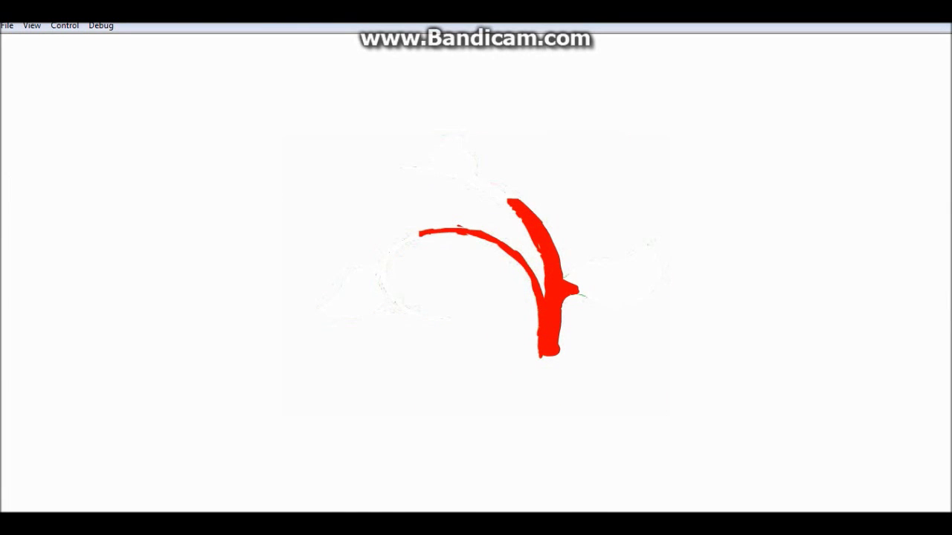